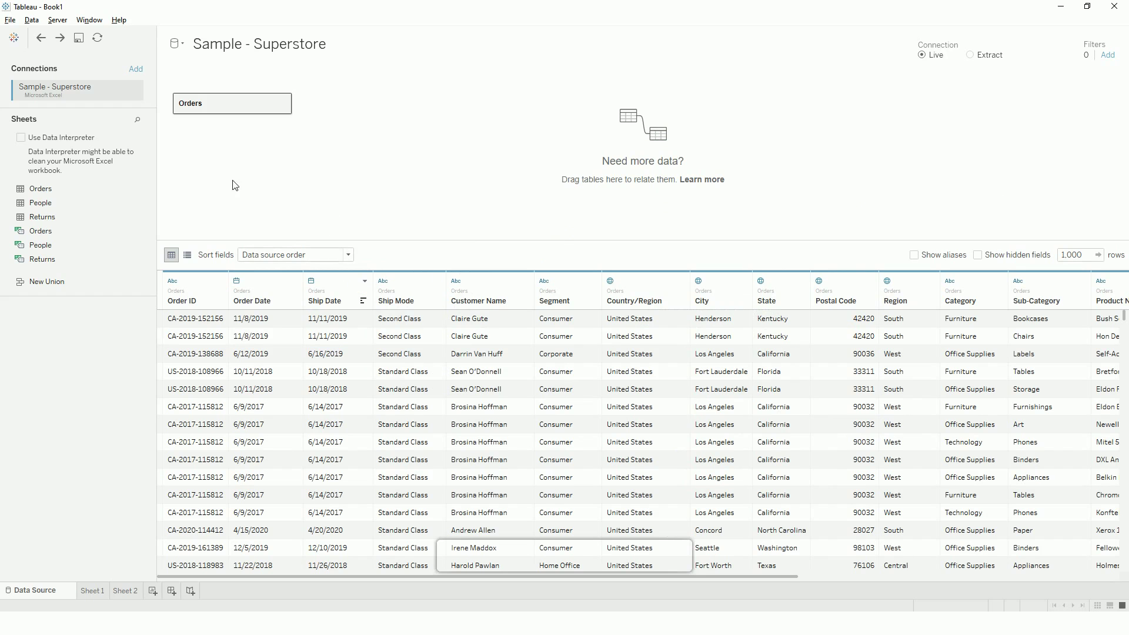
Step: Switch from Tableau to the Book1 Excel workbook
key(alt+Tab)
key(alt+Tab)
key(alt+Tab)
key(alt+Tab)
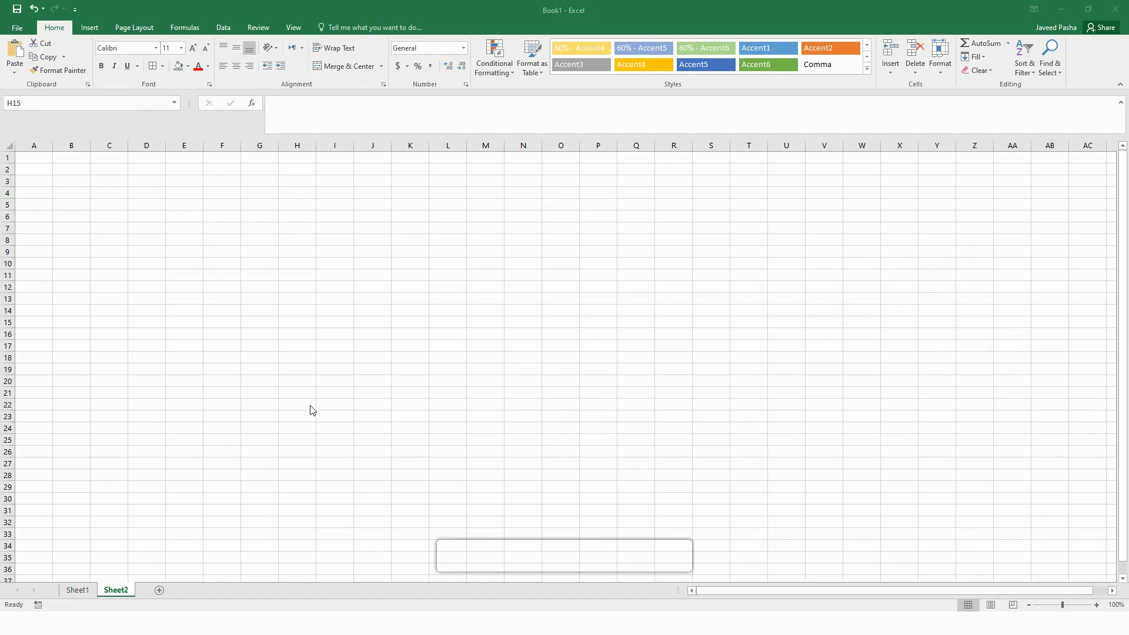
Step: Enter a Path header with values 1 and 360 in cells B3 to B5
click(59, 182)
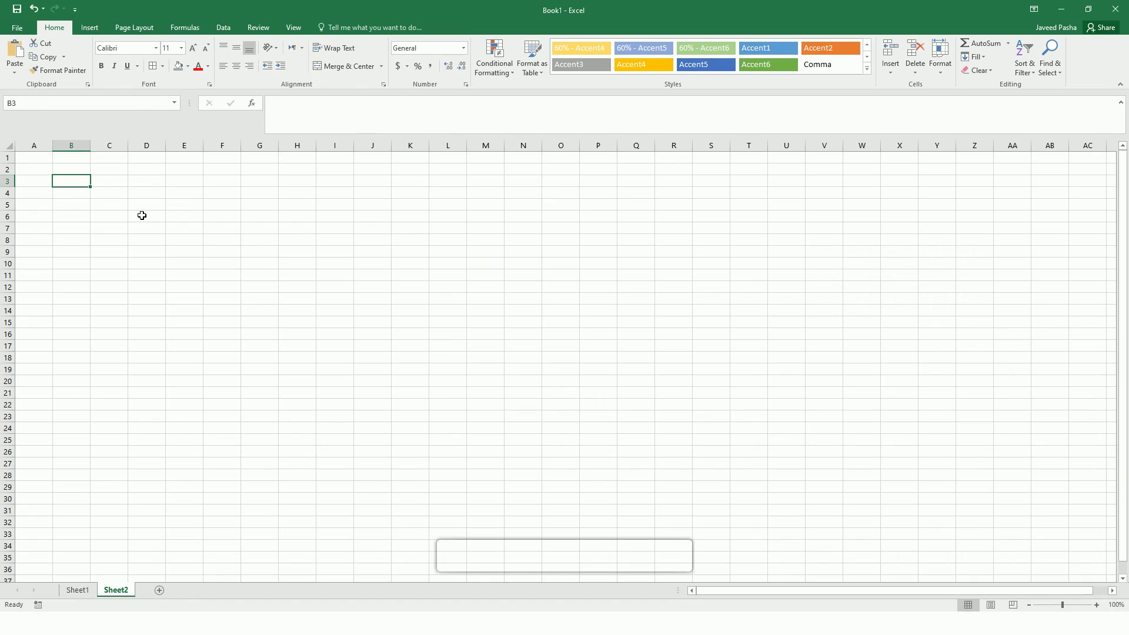
text(Path)
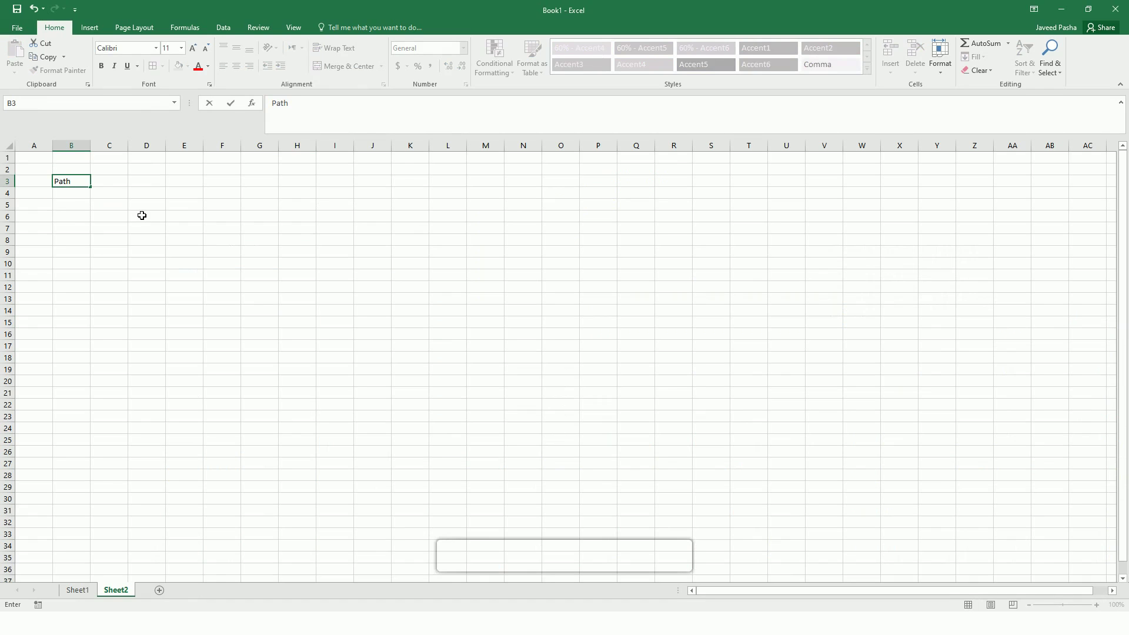
key(Return)
text(1)
key(Return)
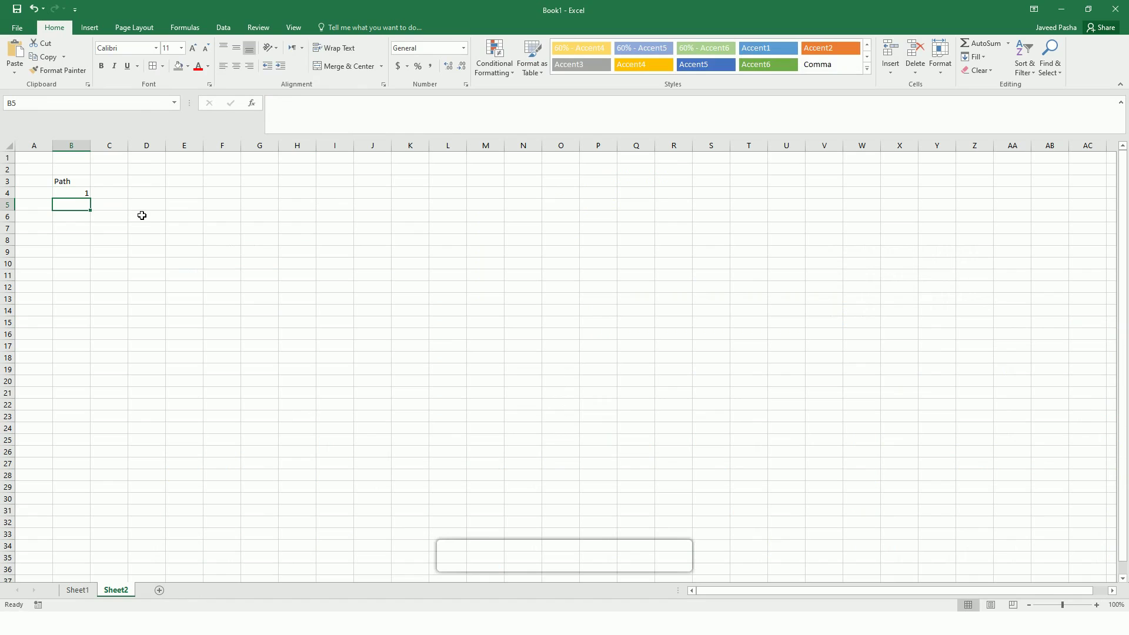
text(360)
click(108, 228)
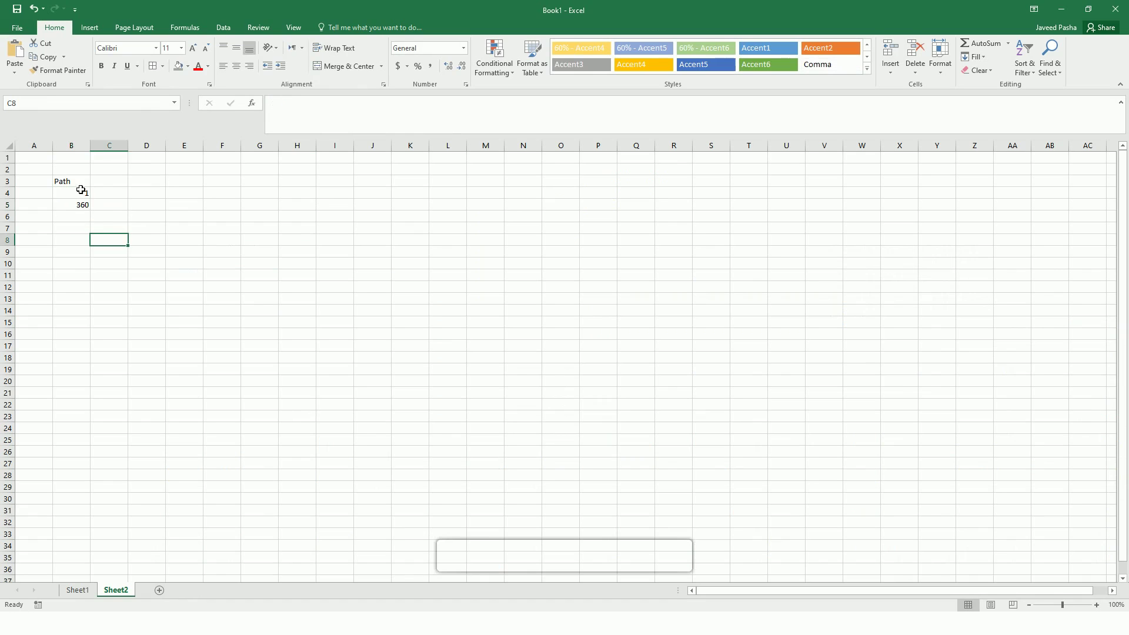
Step: Copy cells B3:B5 and return to Tableau
drag(71, 182, 82, 209)
key(ctrl+c)
key(alt+Tab)
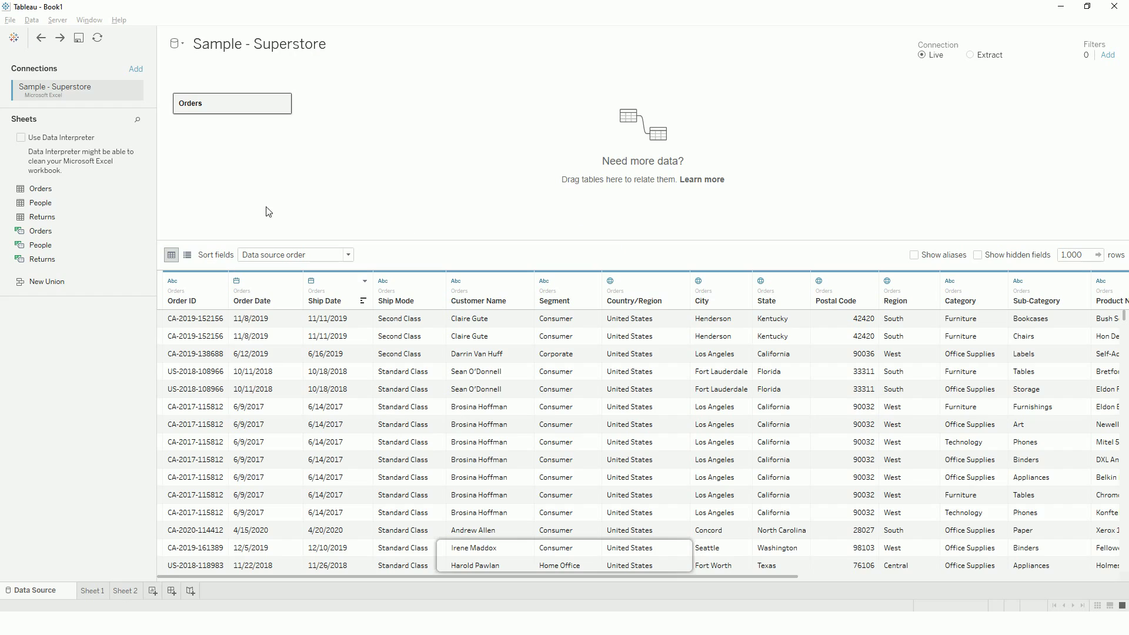
Step: Relate the pasted Path table to Orders with a constant 1 = 1 relationship
click(364, 182)
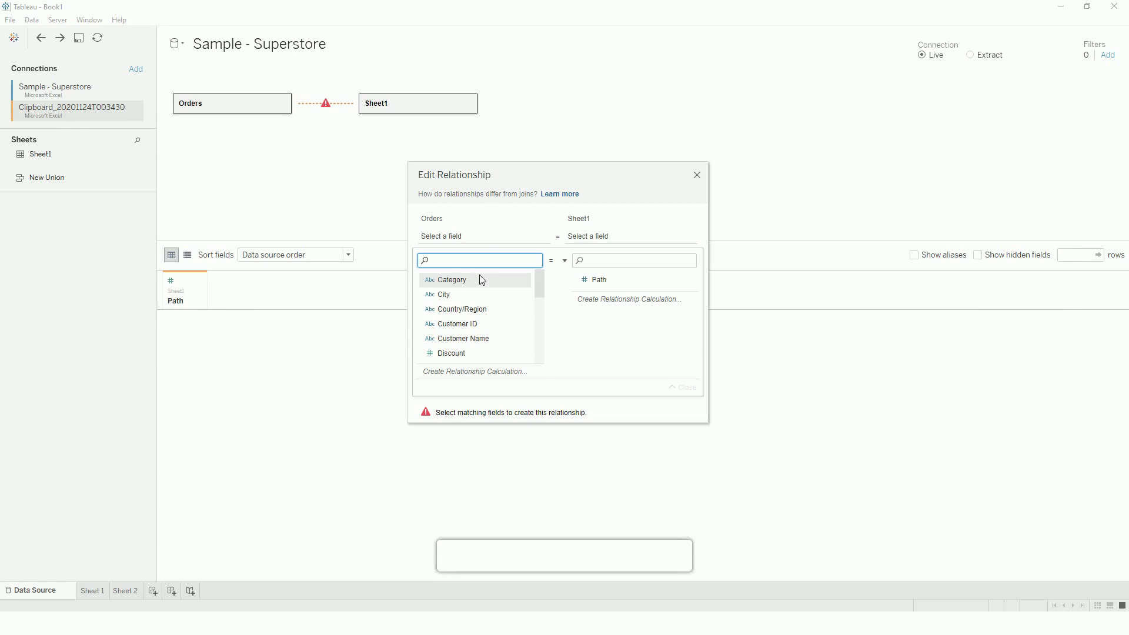
click(442, 371)
text(1)
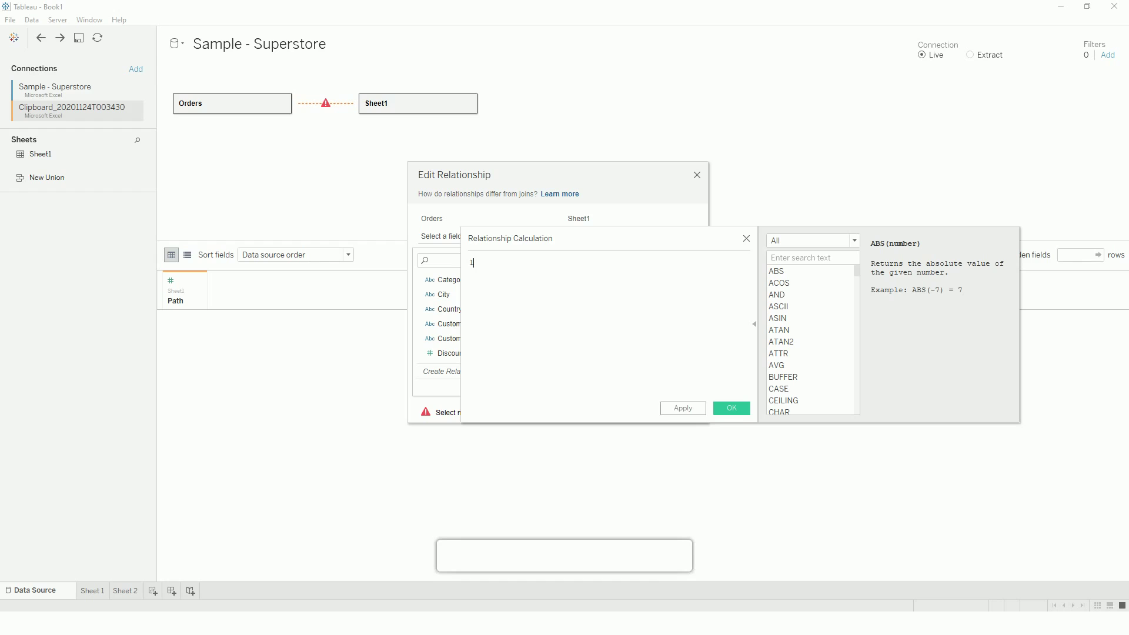
click(727, 408)
click(653, 299)
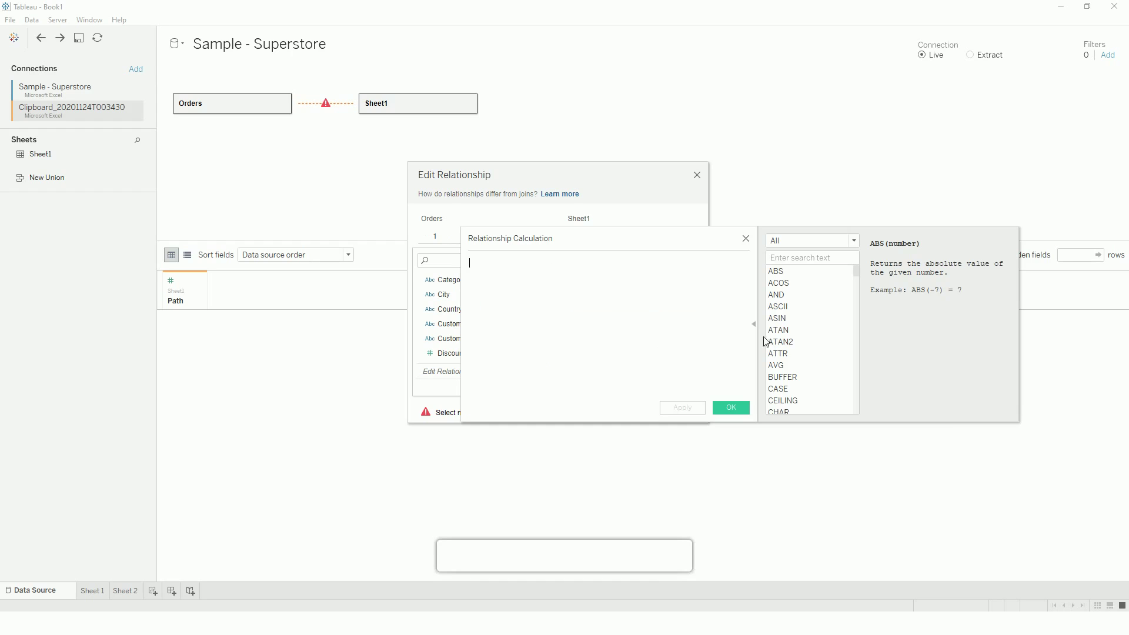
text(1)
click(731, 407)
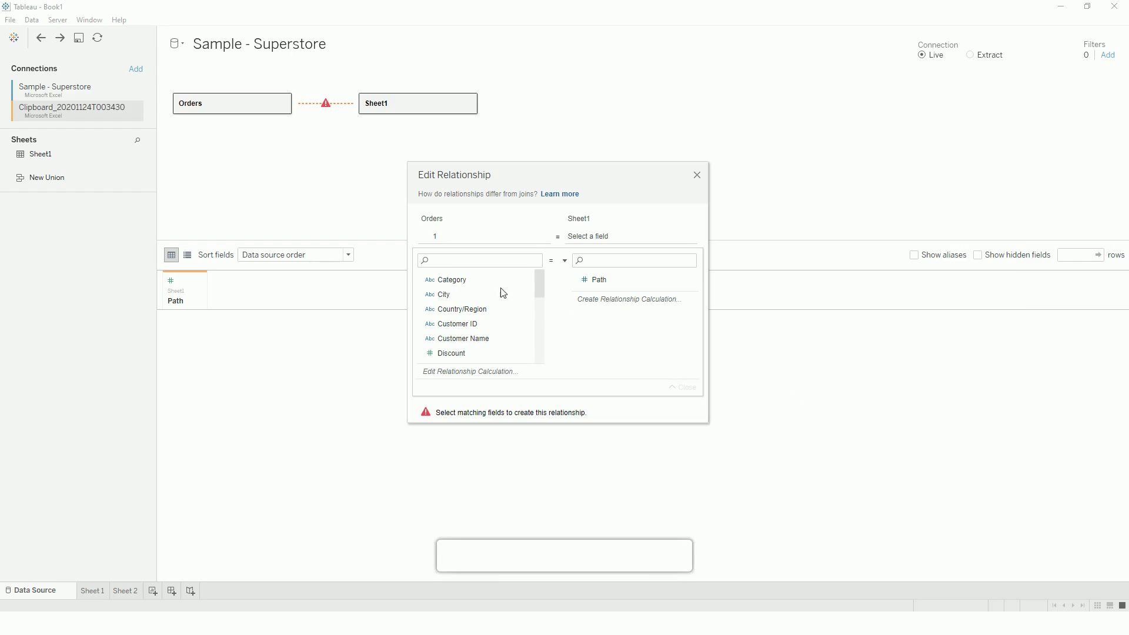
click(697, 174)
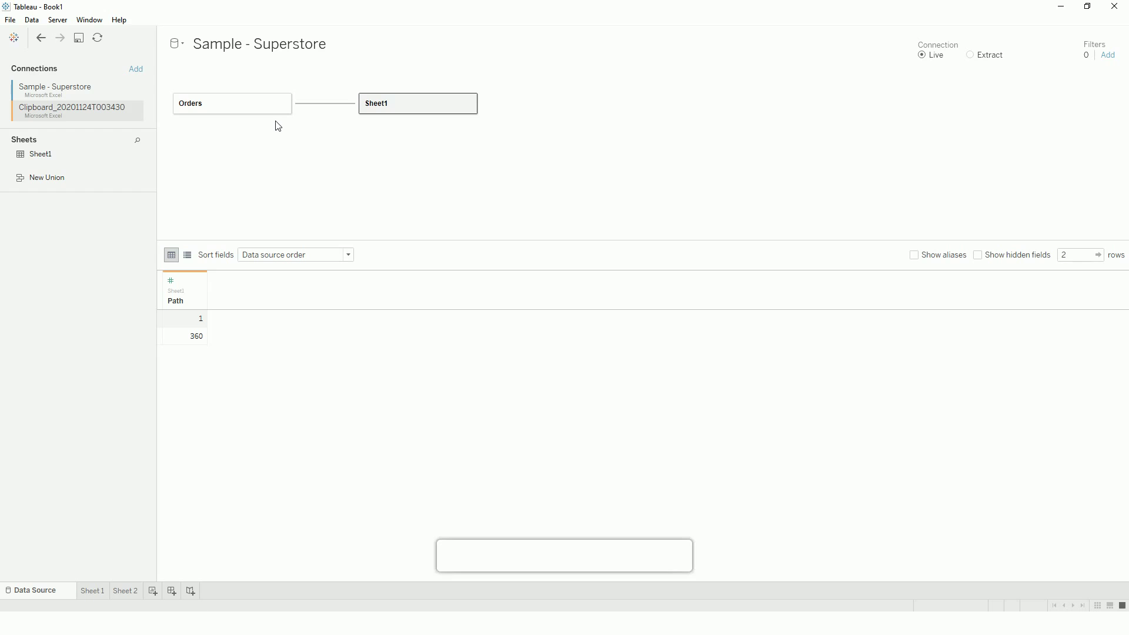
Step: Open and close the Orders logical table, then go to the Sheet 2 worksheet
click(280, 106)
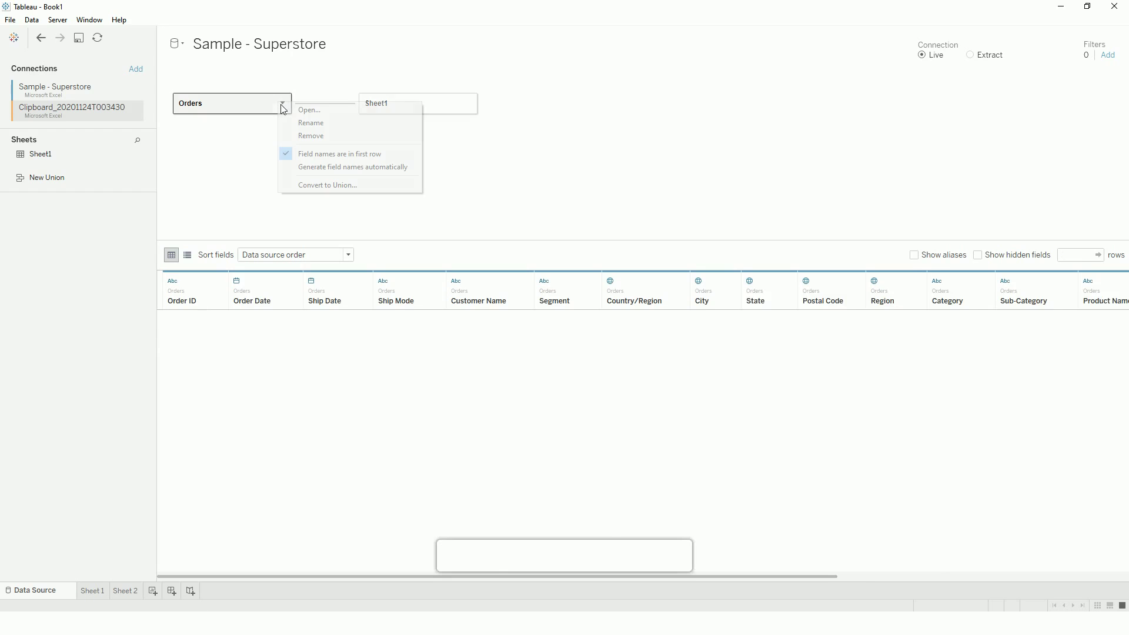
click(305, 110)
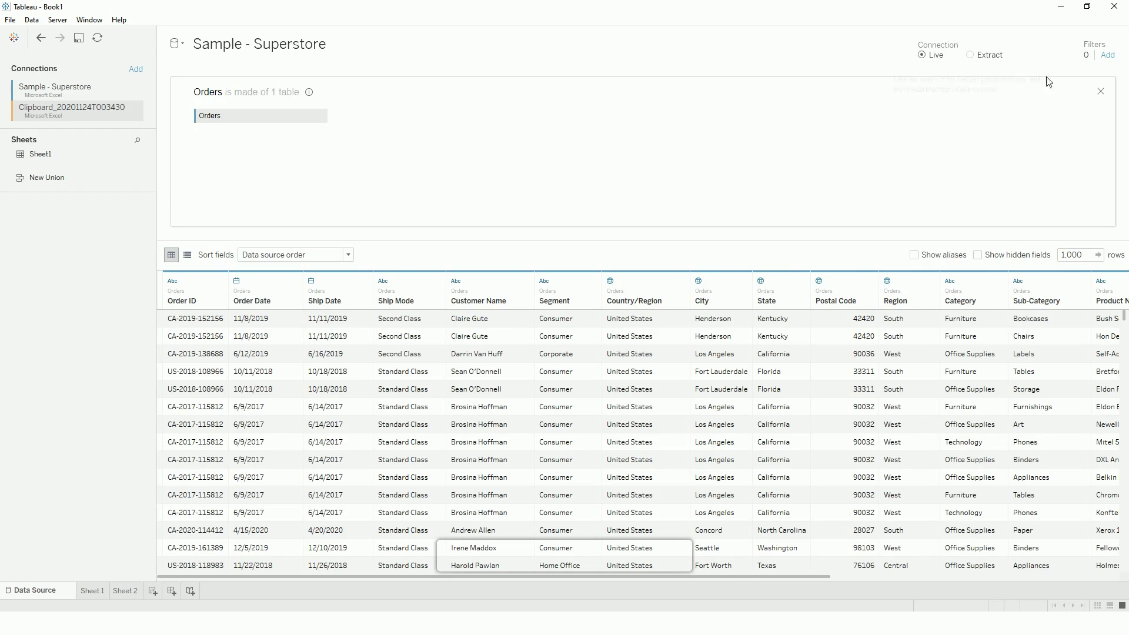
click(1101, 91)
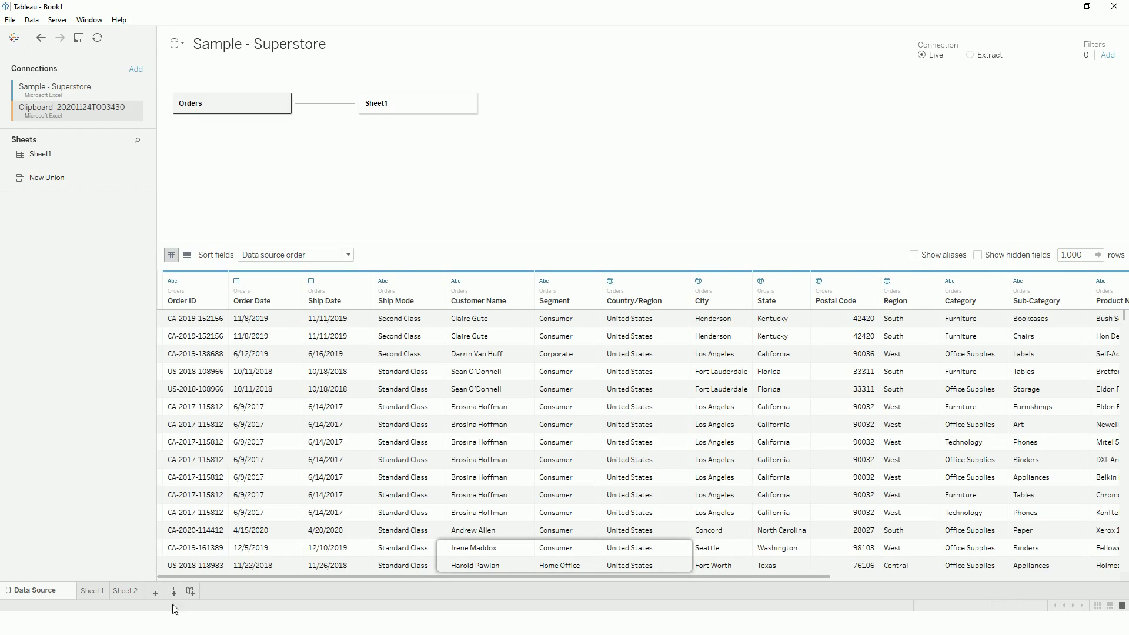
click(127, 591)
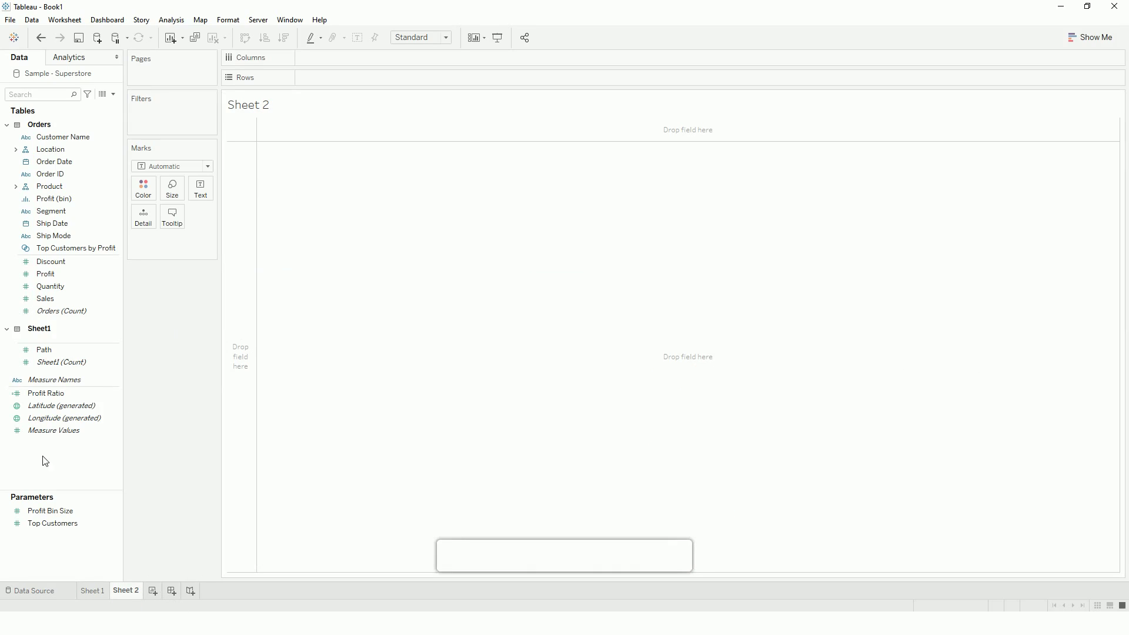
Step: Create a Path (bin) field from Path with a bin size of 1
click(40, 351)
right_click(41, 351)
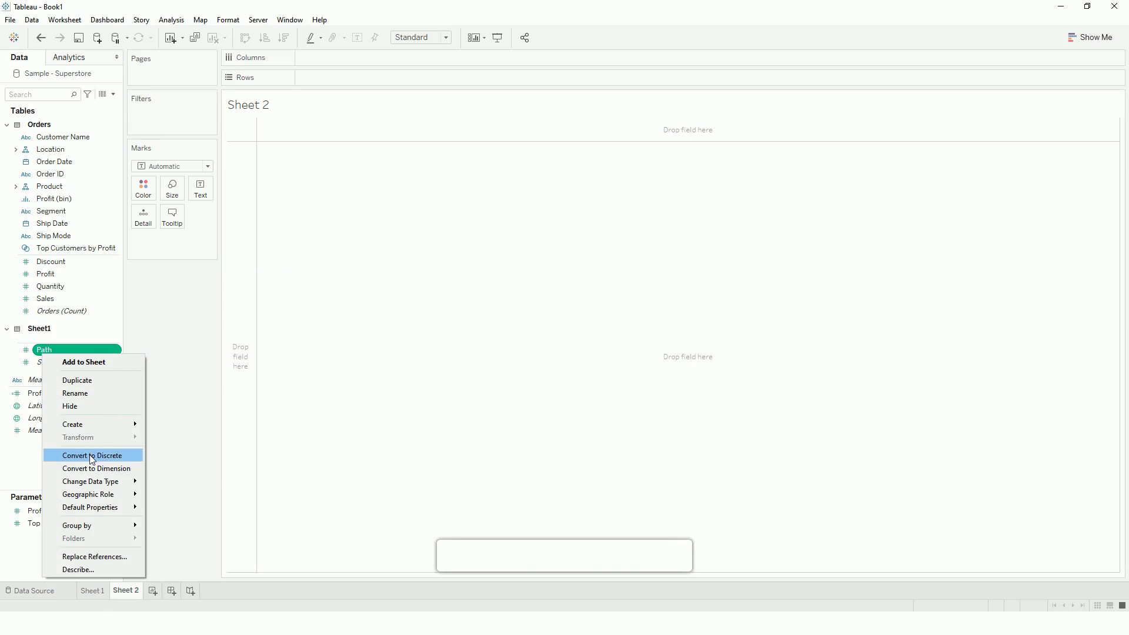
mouse_move(88, 424)
click(188, 449)
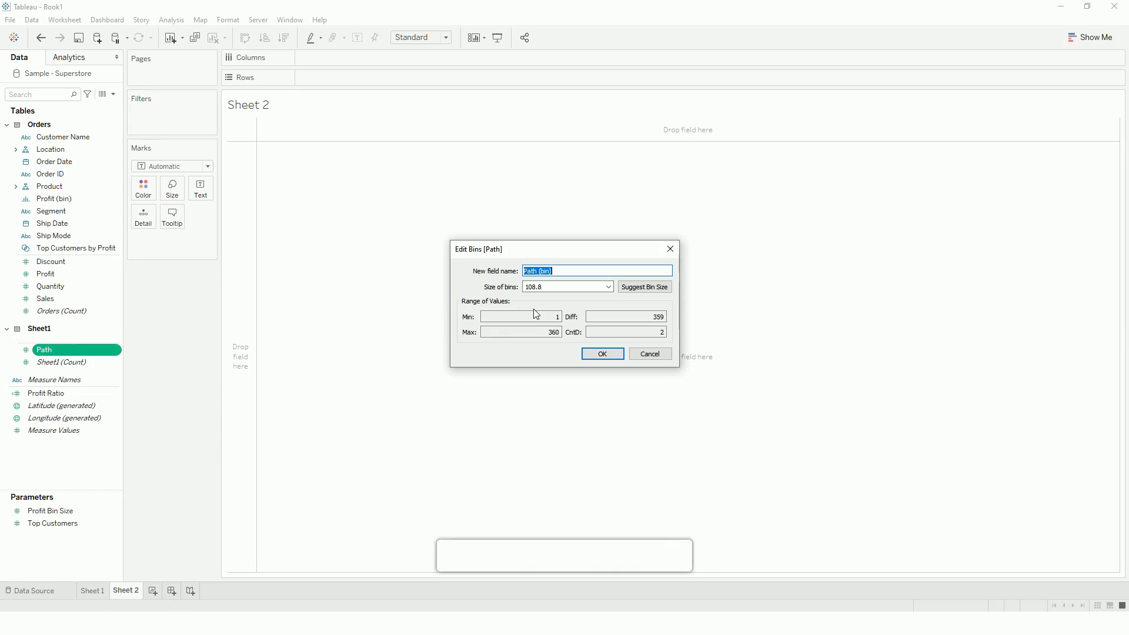
key(Tab)
text(1)
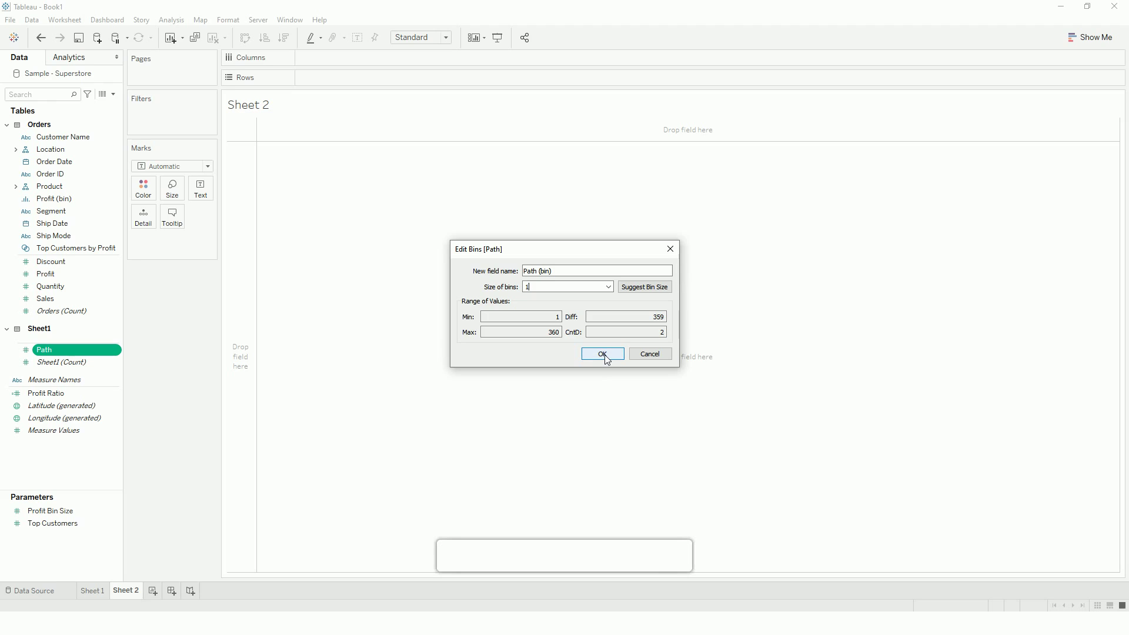
click(603, 355)
click(8, 355)
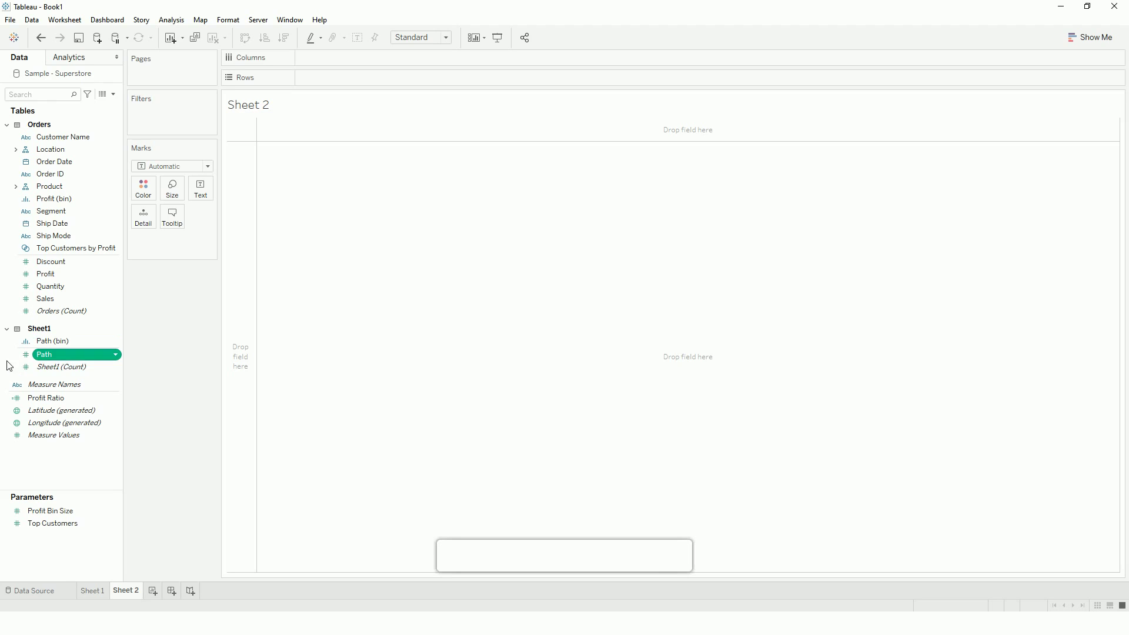
Step: Create a calculated field named Index with the formula INDEX()-1
right_click(7, 359)
mouse_move(47, 435)
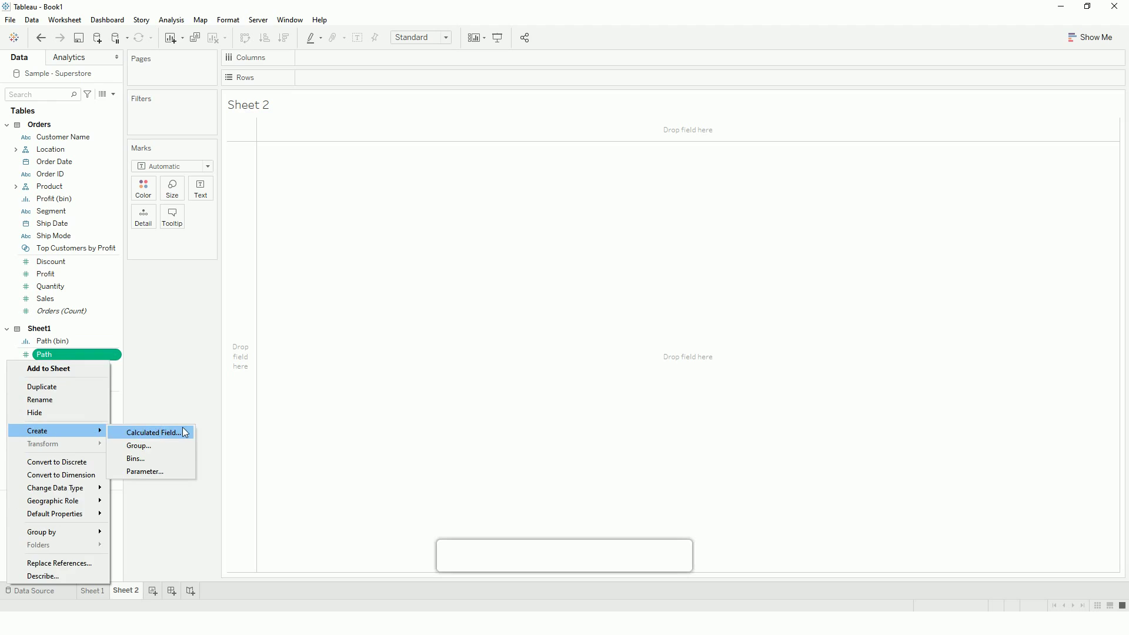
click(154, 432)
key(BackSpace)
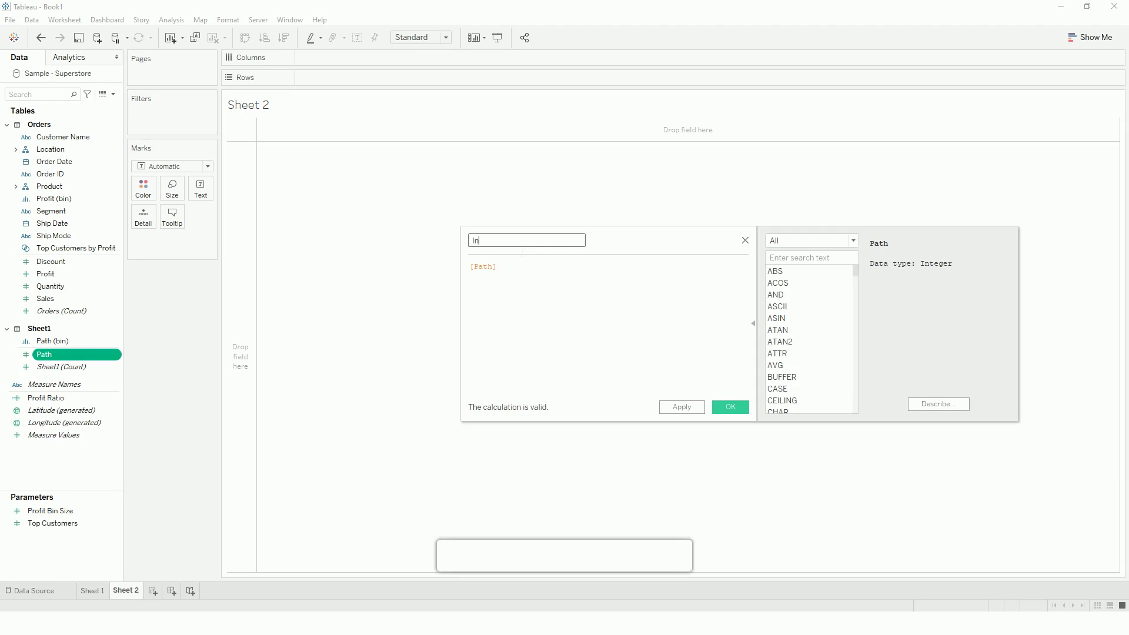
key(Tab)
text(Index)
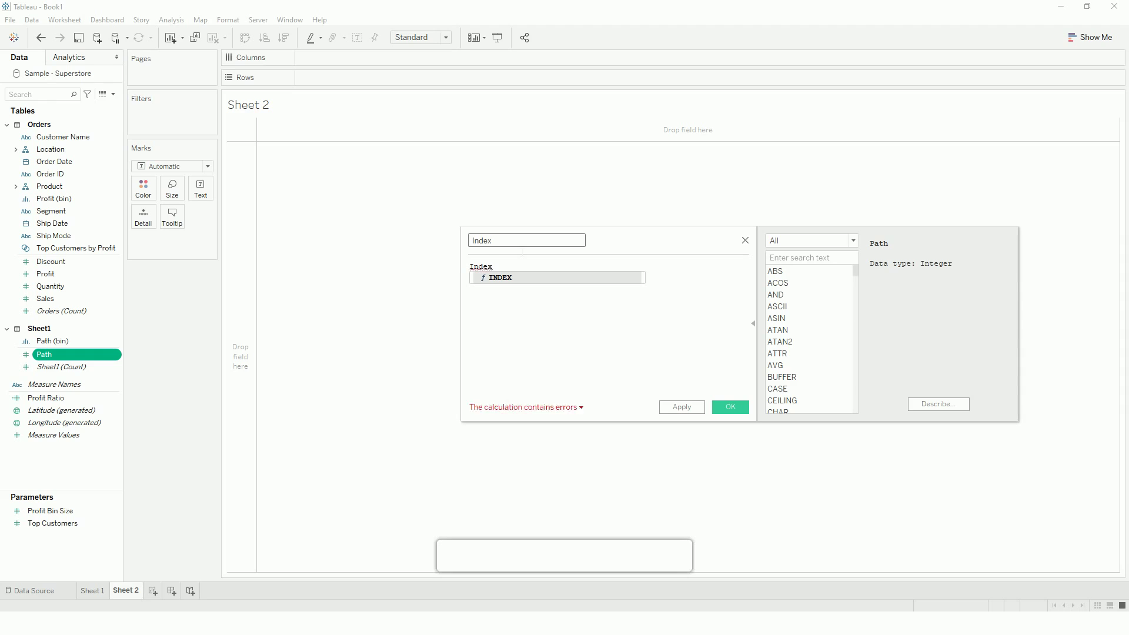
key(Return)
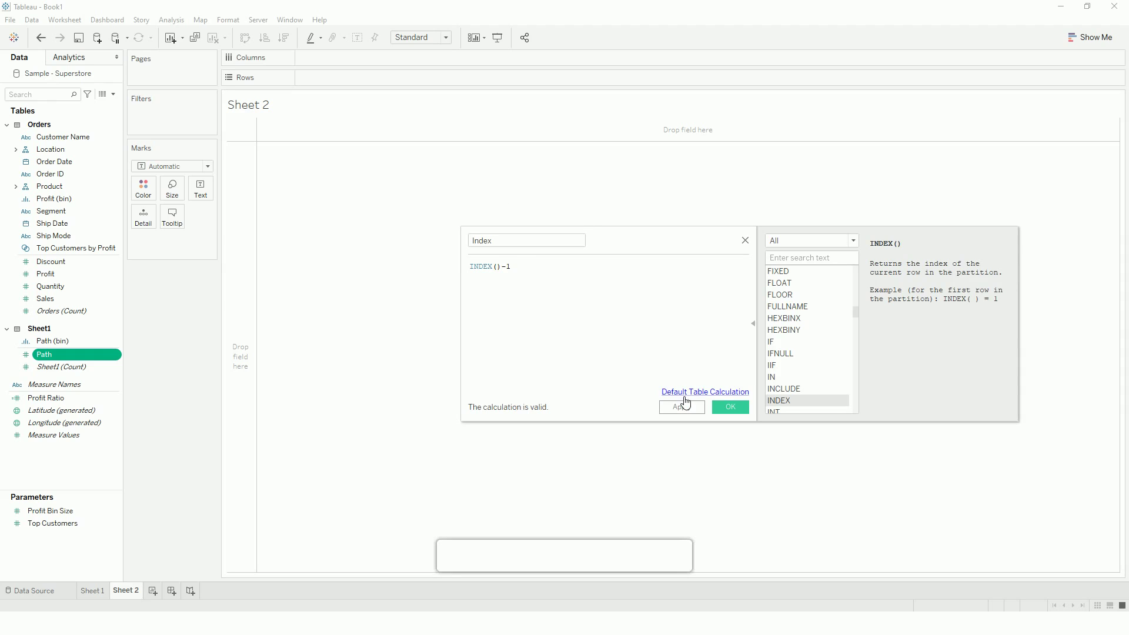
click(682, 407)
click(730, 407)
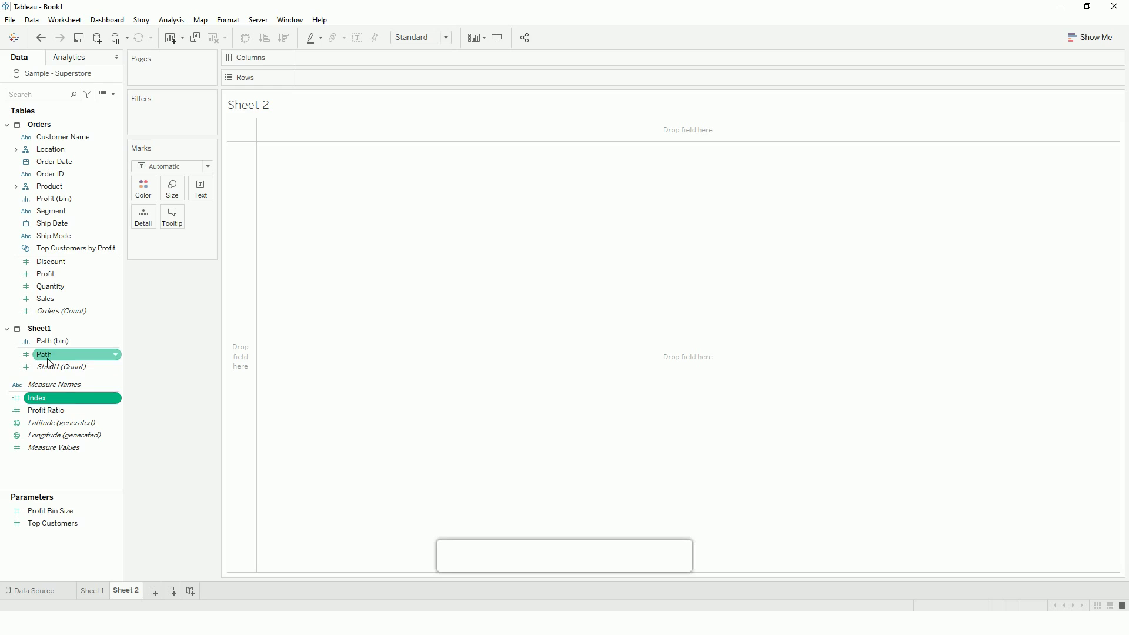
Step: Put Path (bin) on Rows to list 360 bins numbered 1 to 360
drag(53, 341, 376, 79)
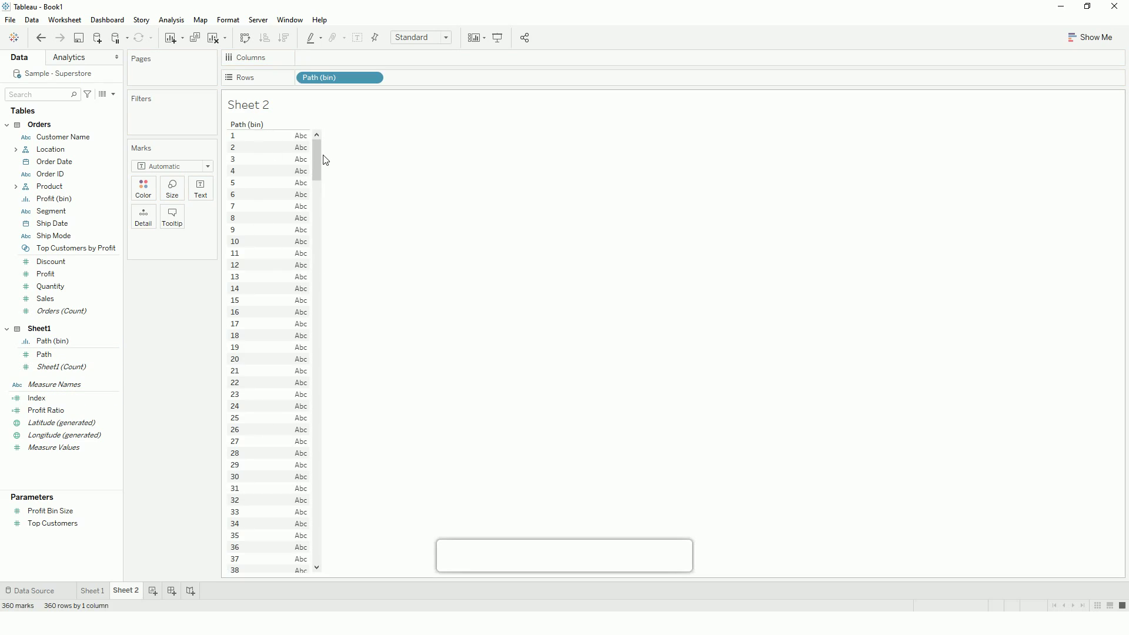
drag(321, 159, 303, 405)
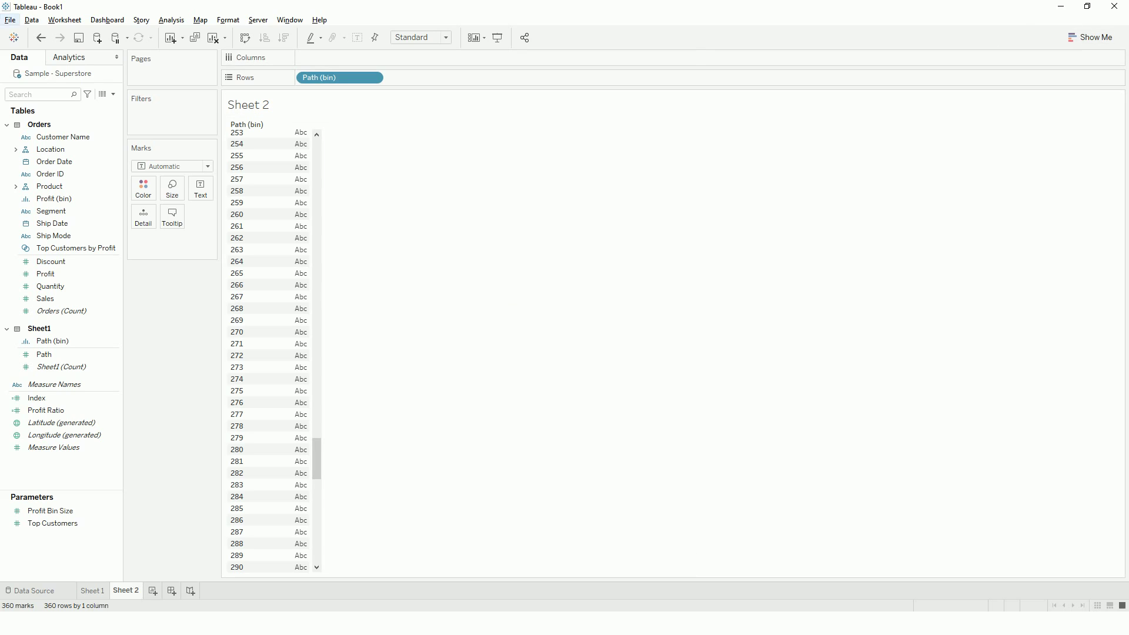
Step: Create a calculated field X defined as SIN(RADIANS([Index]))
right_click(51, 476)
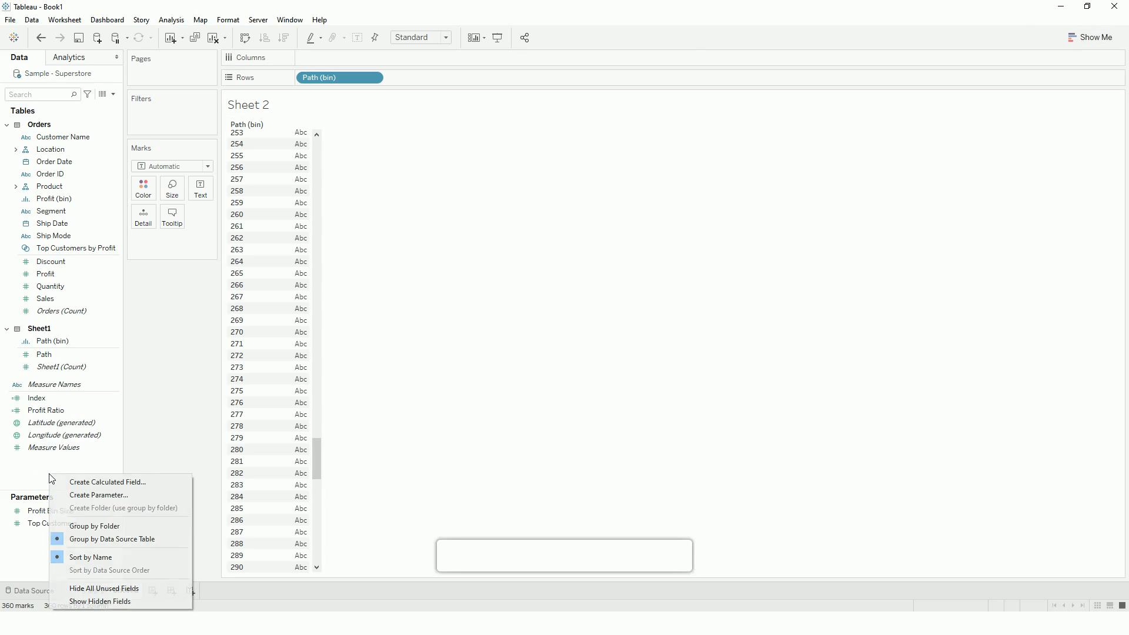
click(76, 488)
text(X)
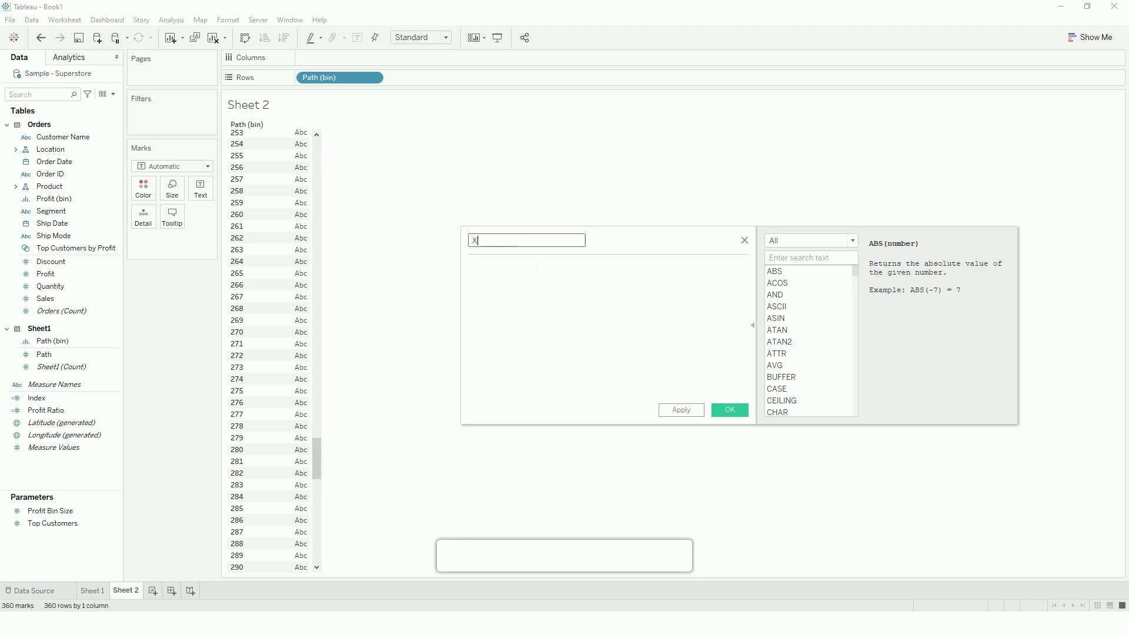
click(536, 269)
text(sin)
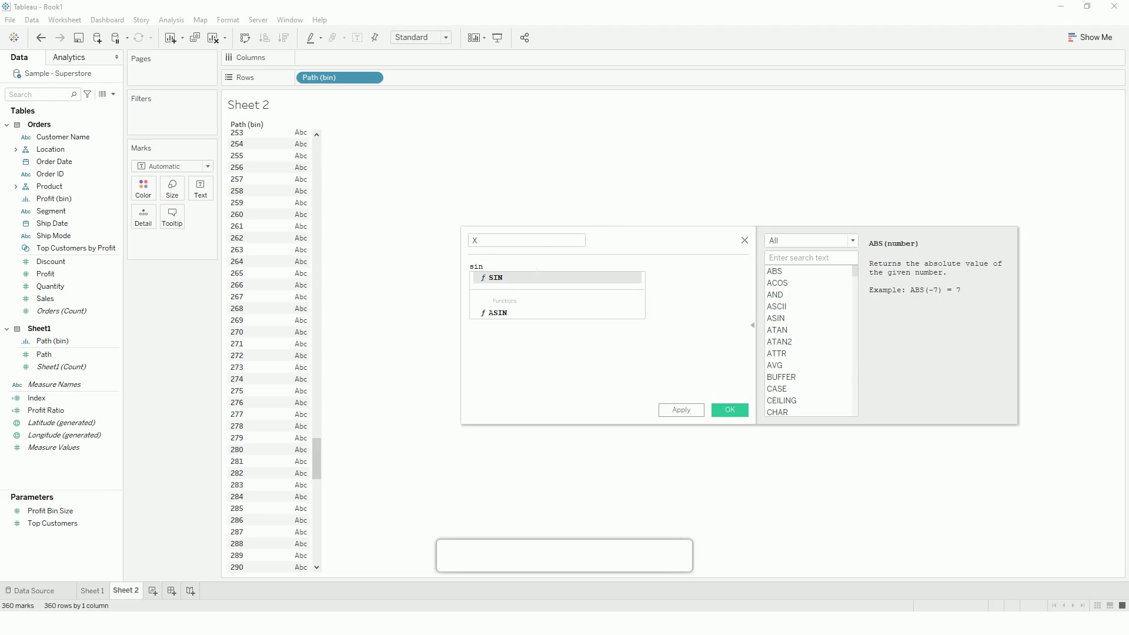
key(Return)
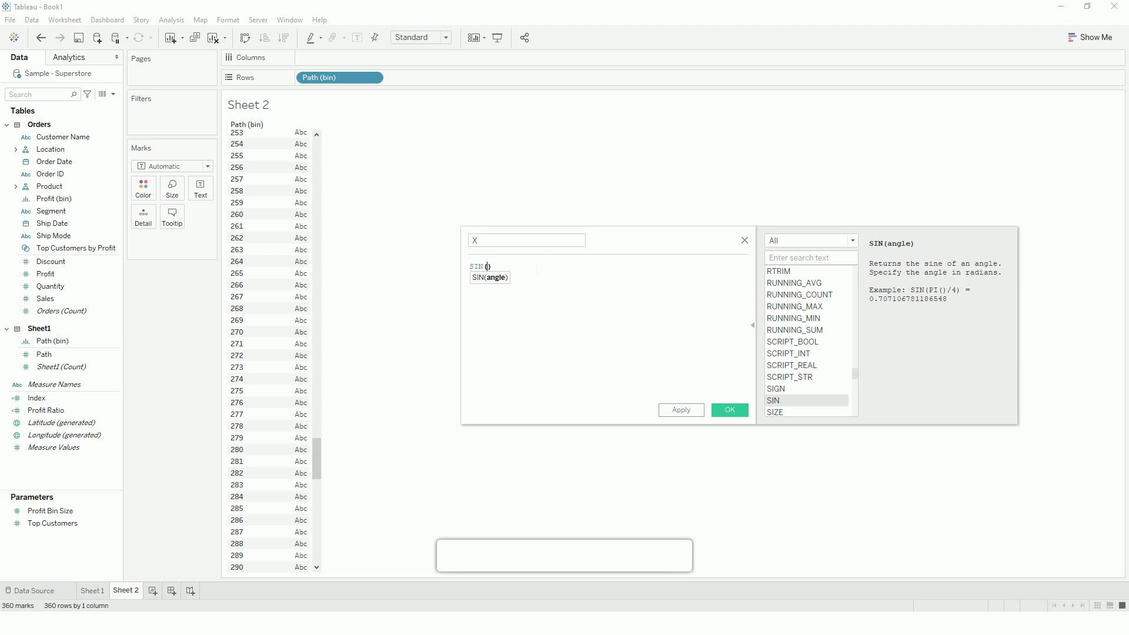
text(rad)
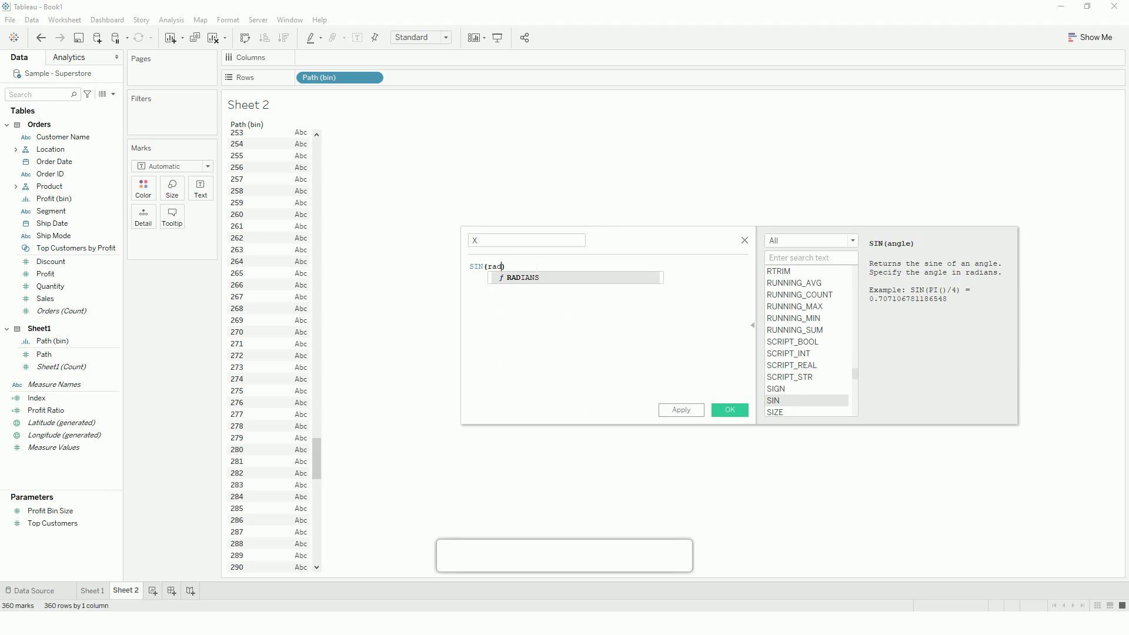
text(i)
key(Return)
text(ind)
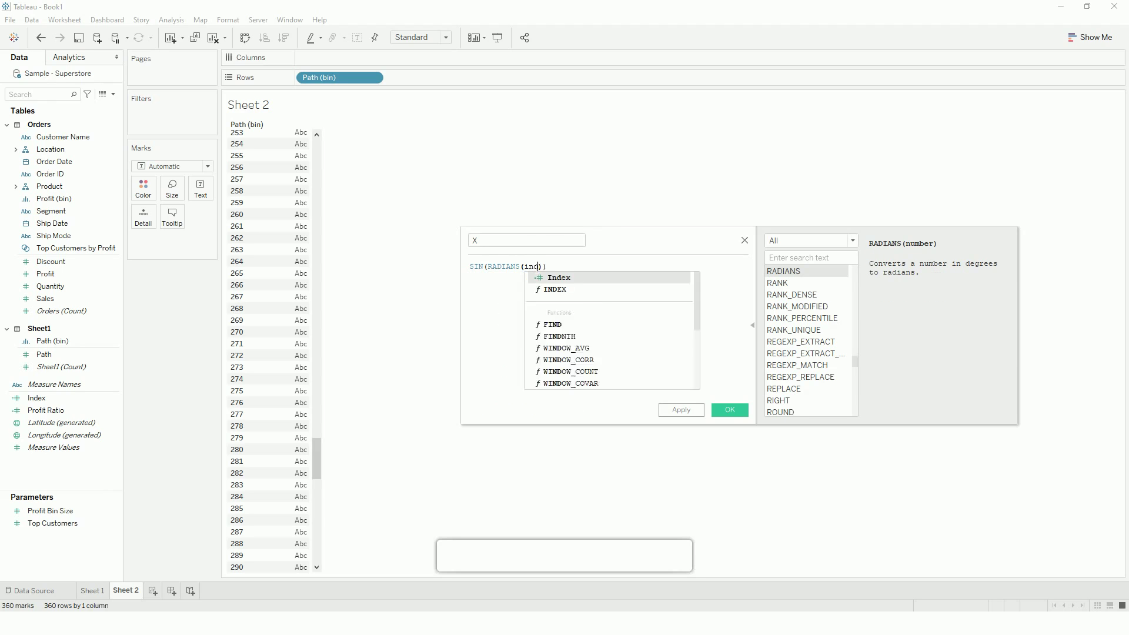
key(Return)
key(End)
click(683, 411)
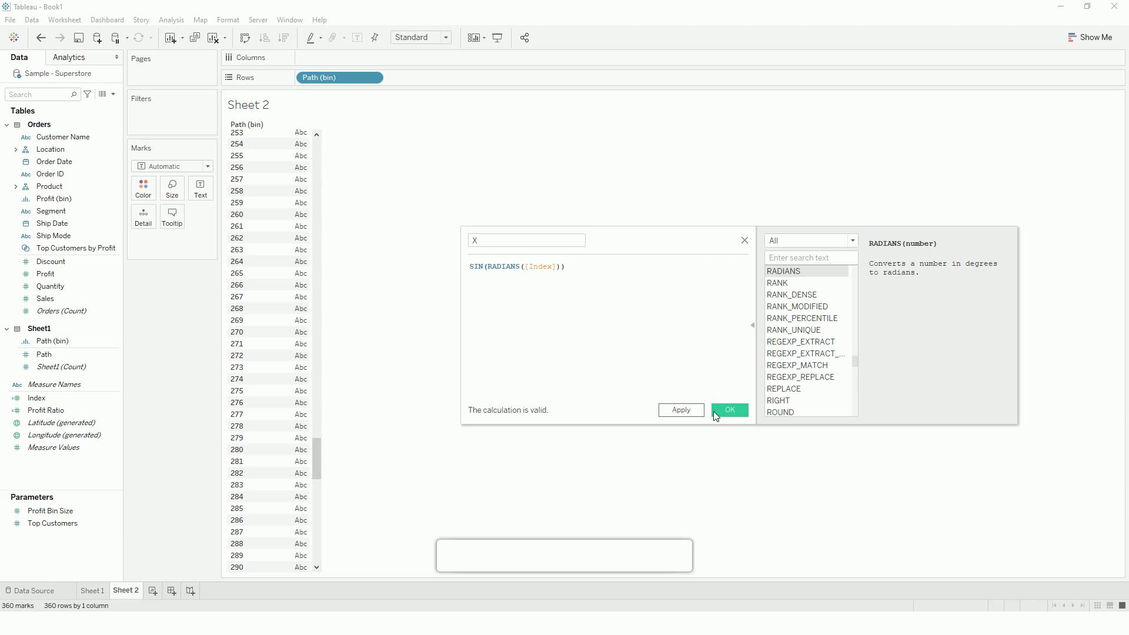
click(729, 411)
Step: Place X on Rows and Index on Columns, computing Index along Path (bin)
drag(51, 423, 411, 87)
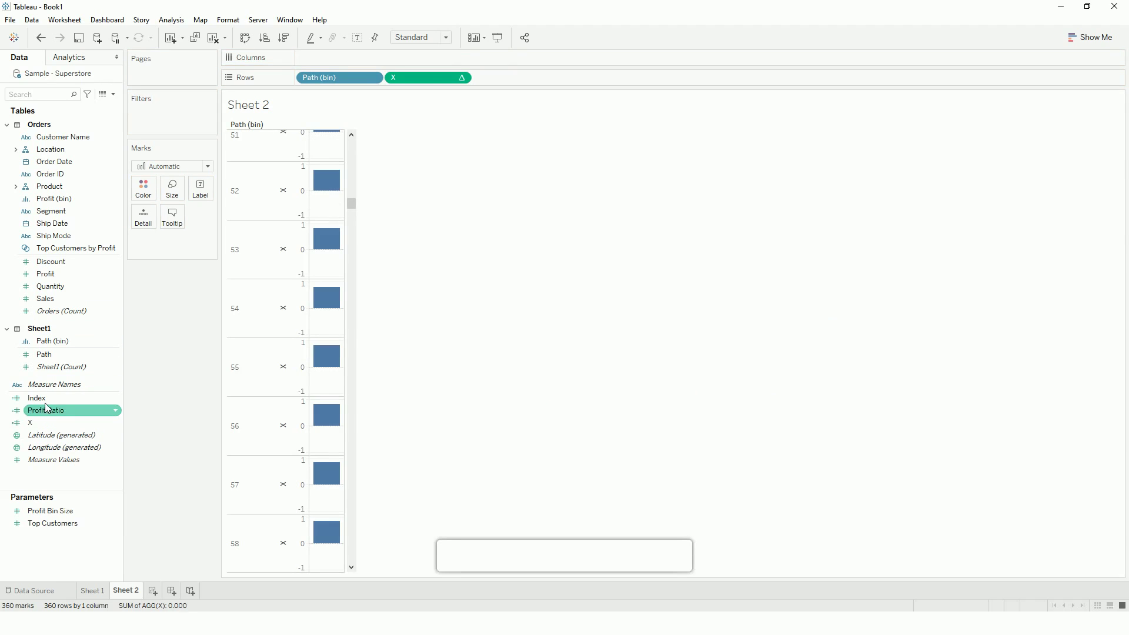
drag(41, 410, 152, 223)
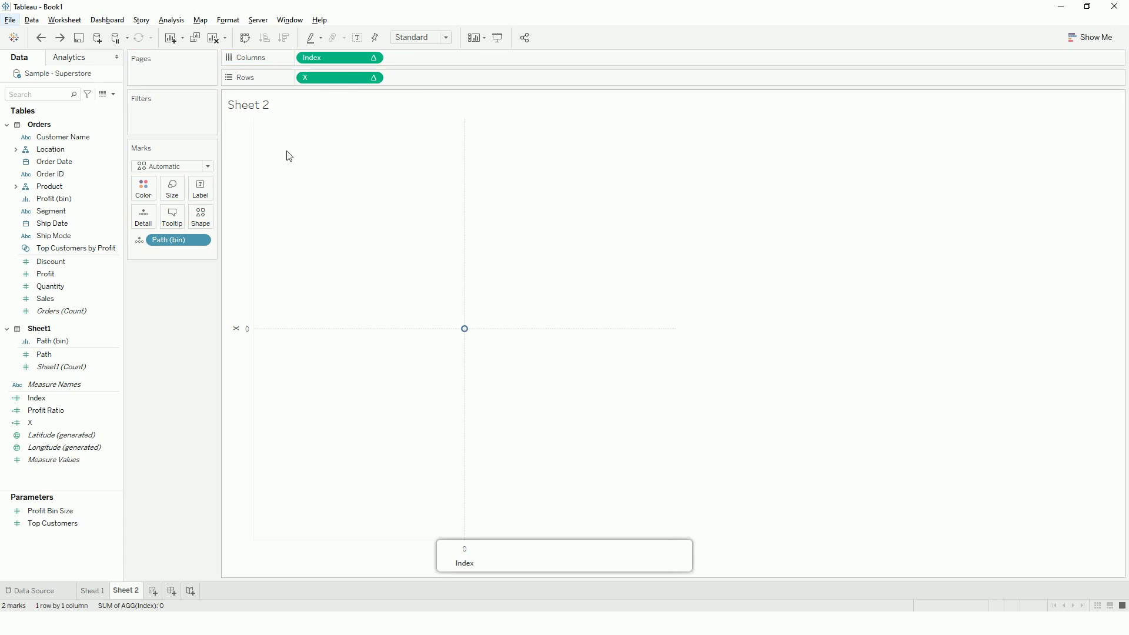
click(337, 59)
mouse_move(420, 189)
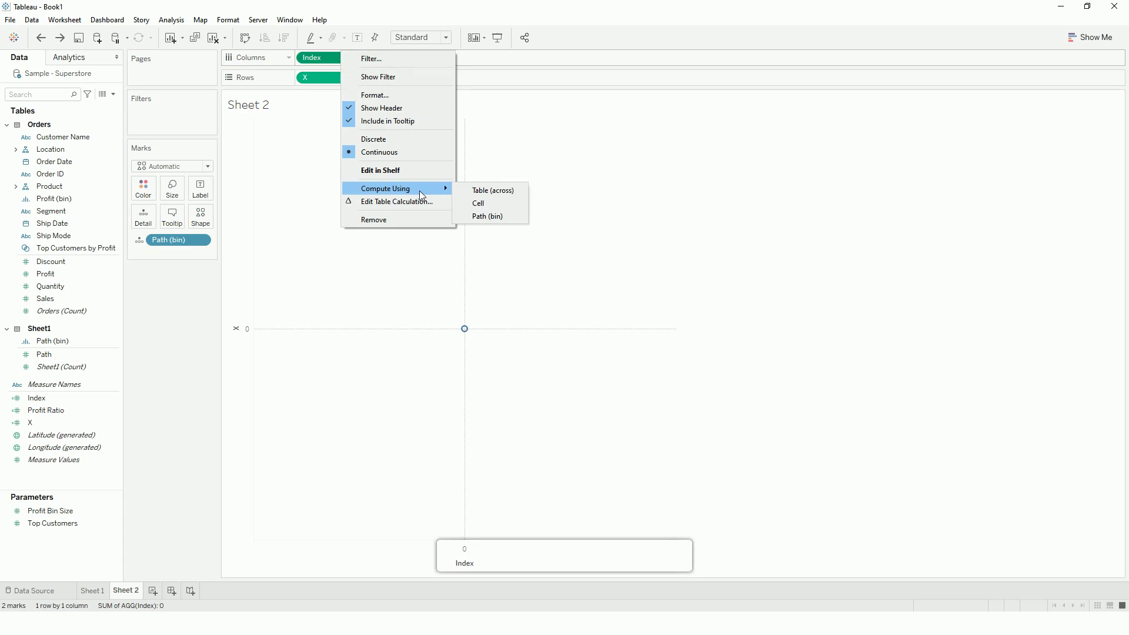
click(488, 217)
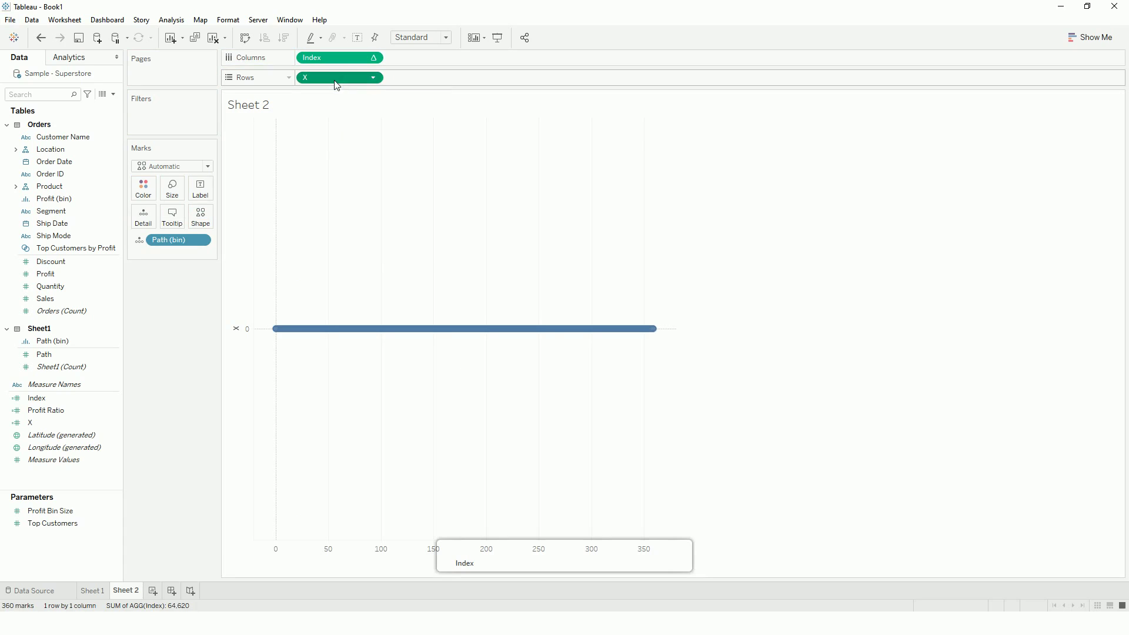
Step: Compute X along Path (bin) to draw the 0 to 360 sine wave
click(373, 77)
mouse_move(381, 219)
click(486, 244)
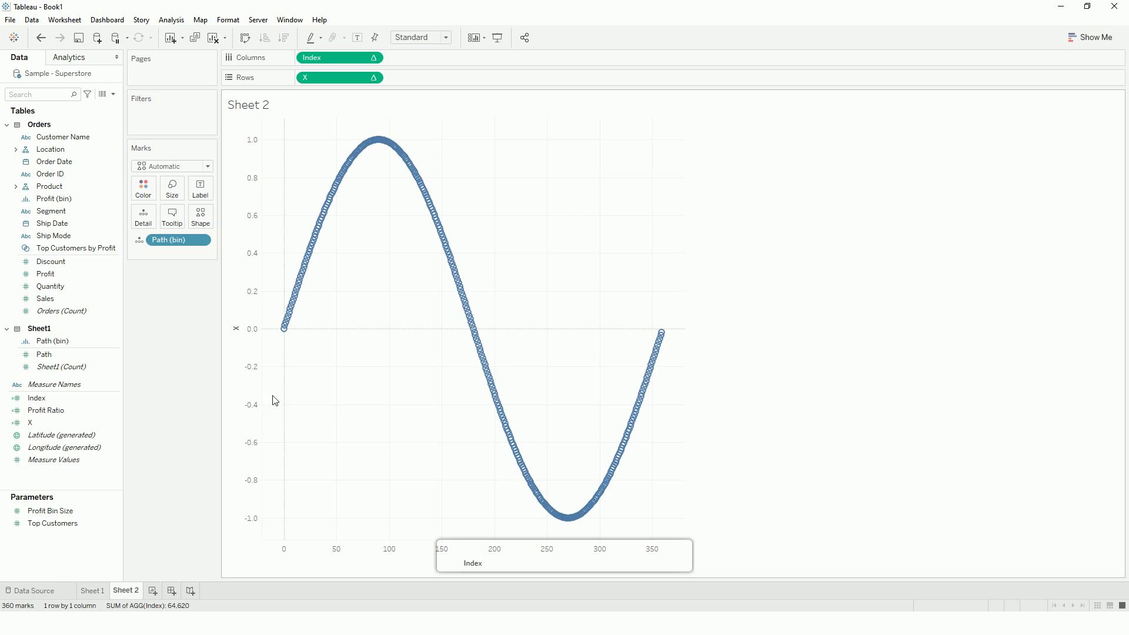
mouse_move(285, 335)
click(42, 354)
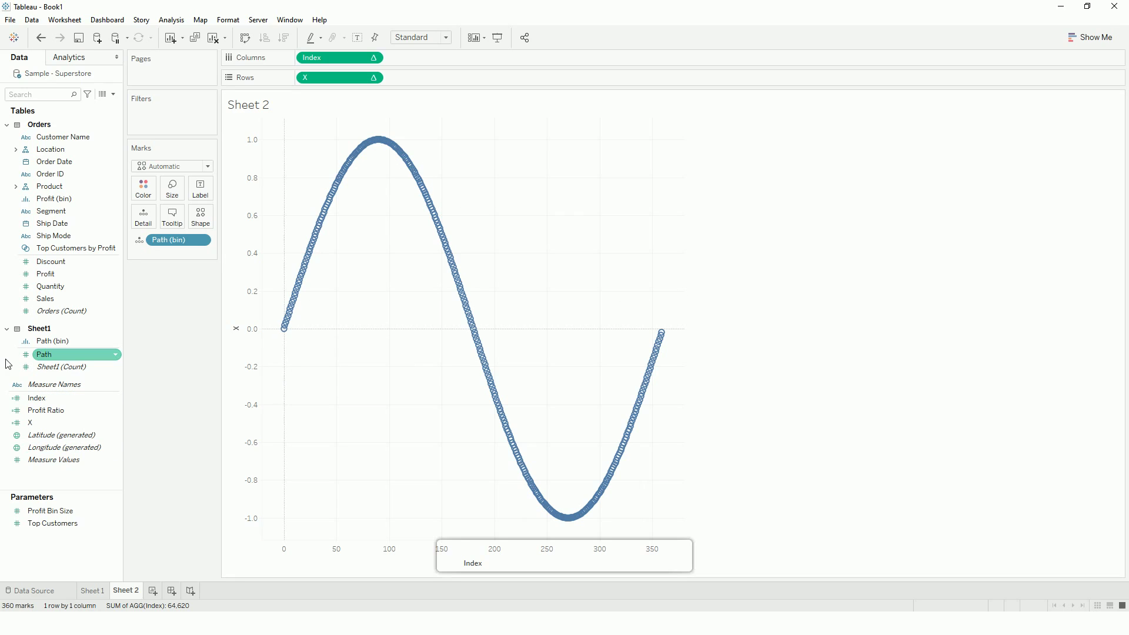
Step: Create a calculated field Y with the formula Cos(RADIANS([Index])
right_click(35, 356)
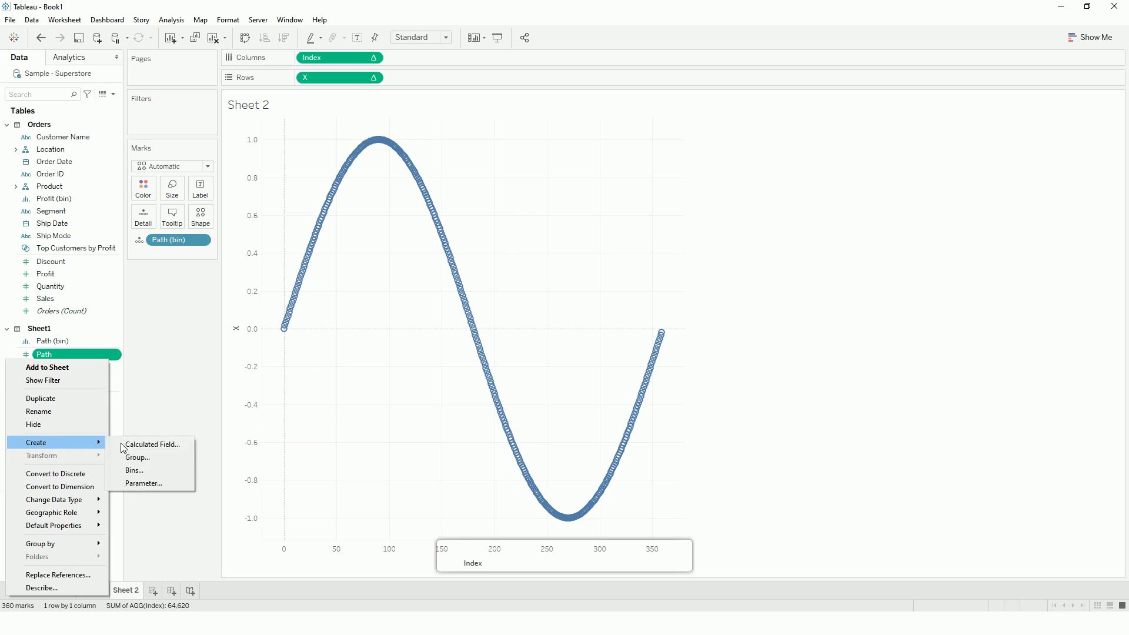
click(166, 446)
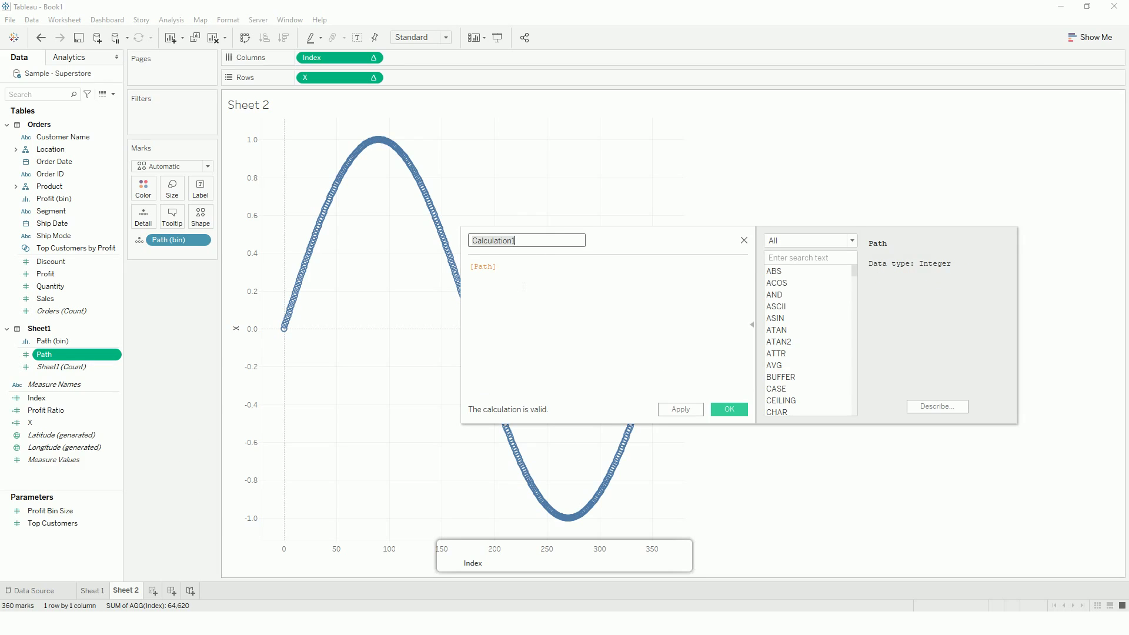
text(Y)
key(Tab)
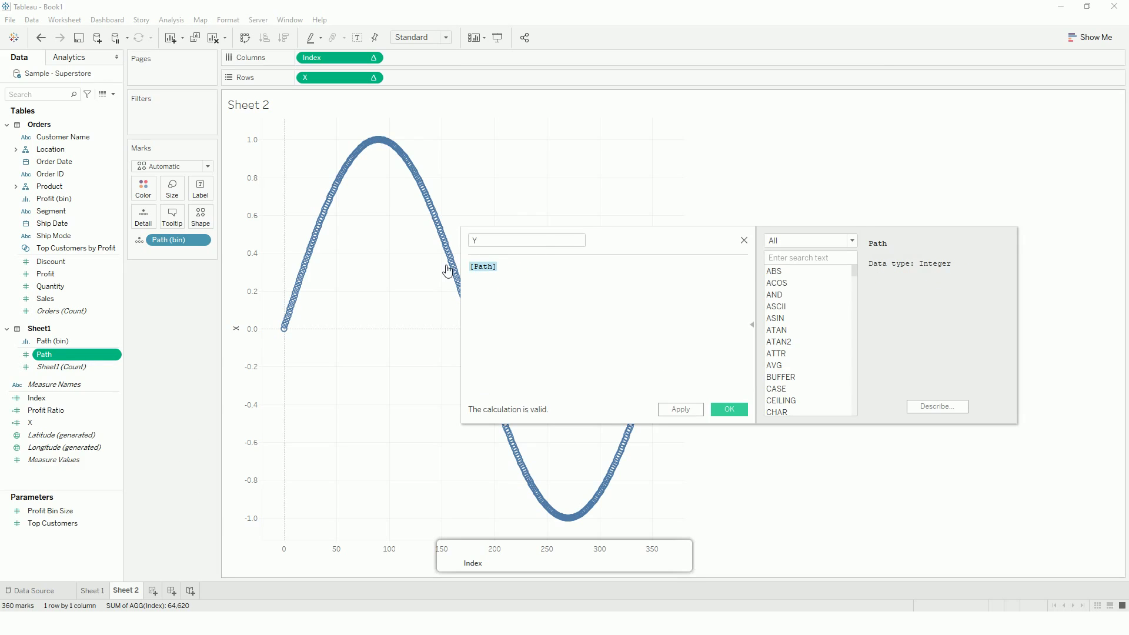
text(Cos)
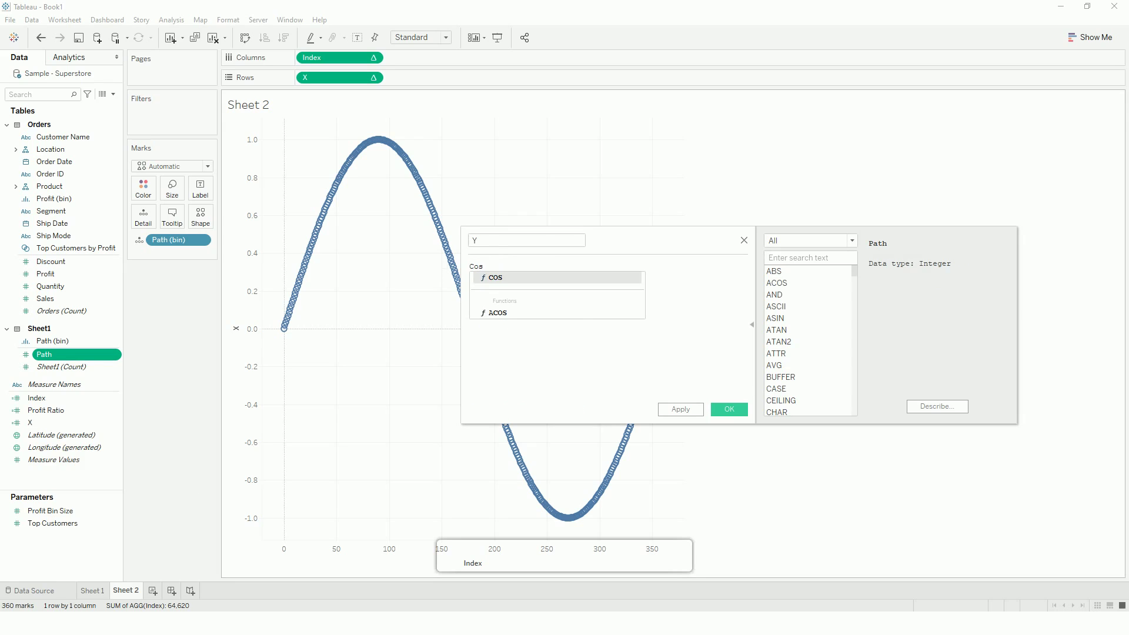
text((ra)
key(Return)
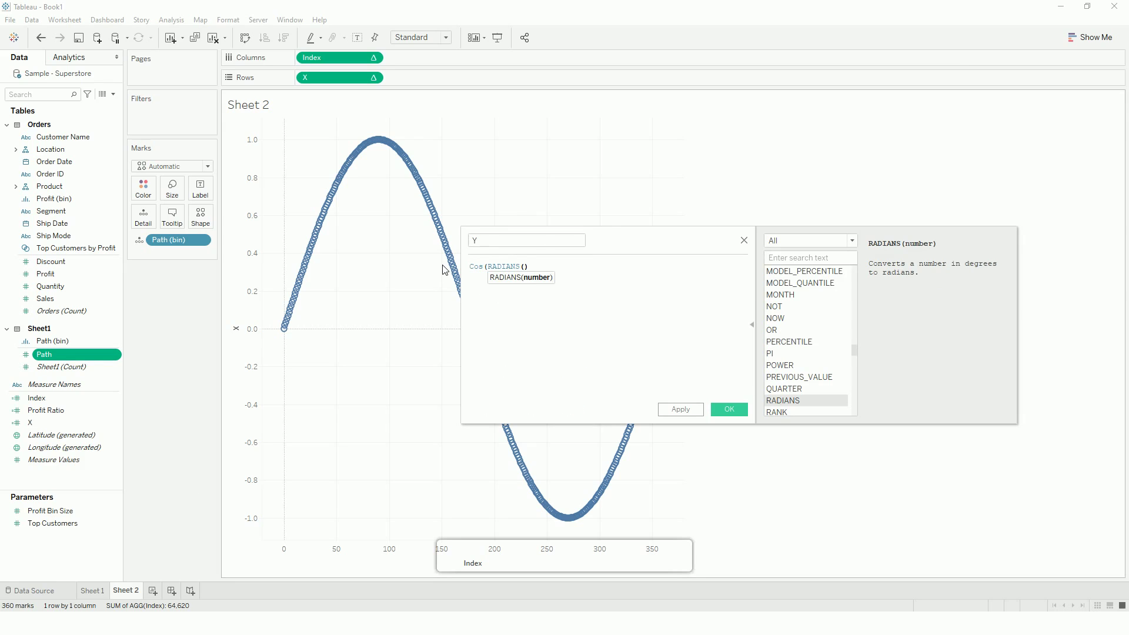
text([ind)
key(Return)
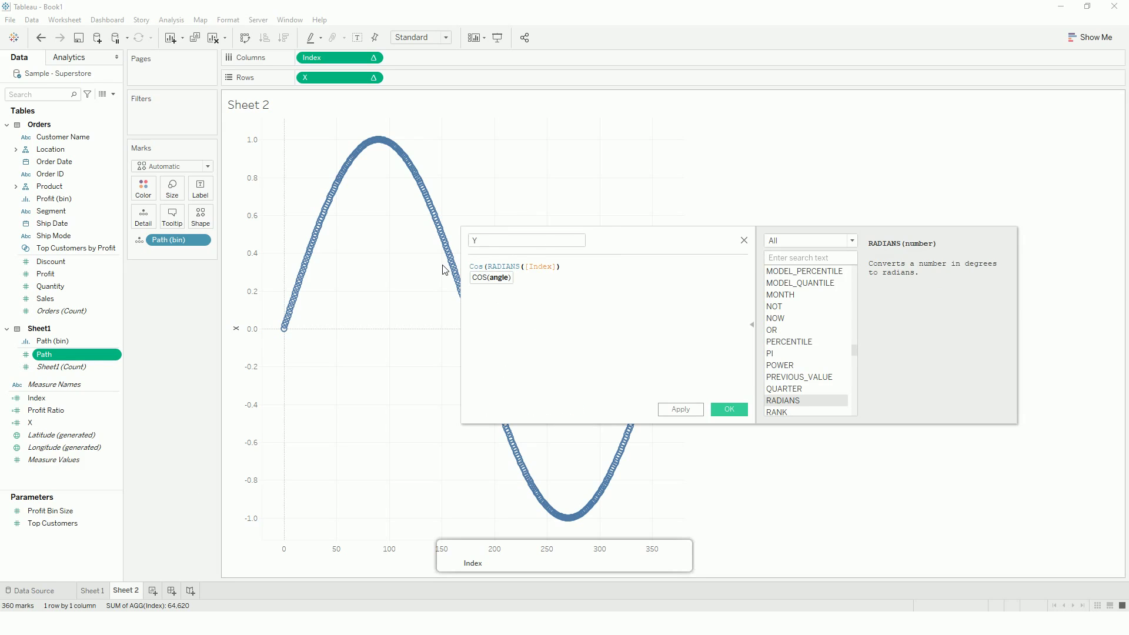
click(727, 410)
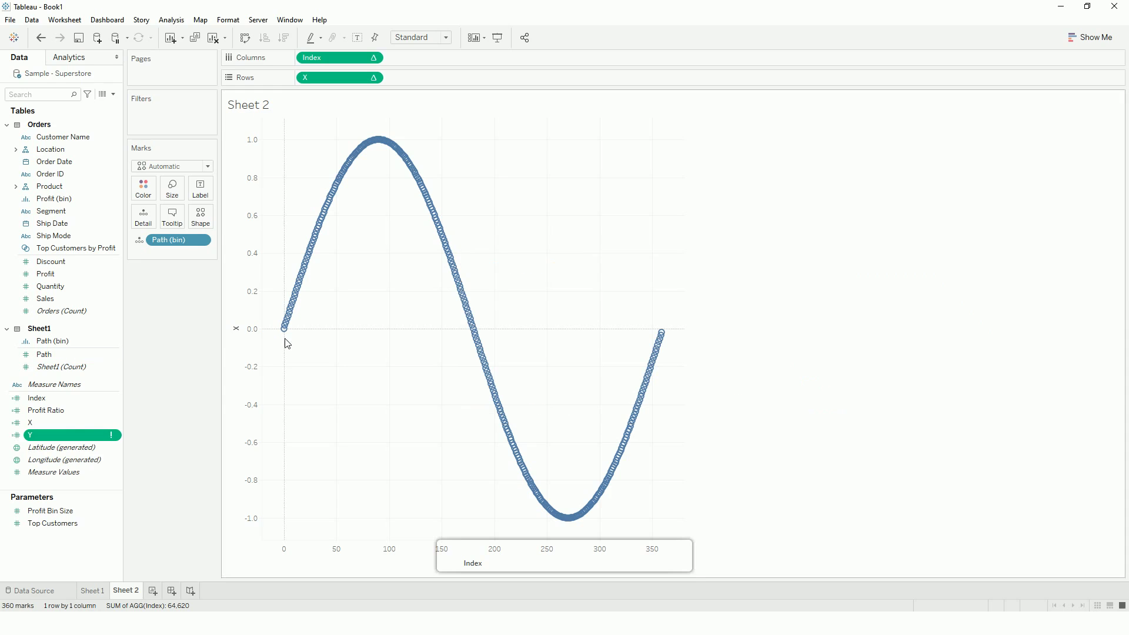
Step: Fix Y's missing closing parenthesis so it reads COS(RADIANS([Index]))
right_click(60, 438)
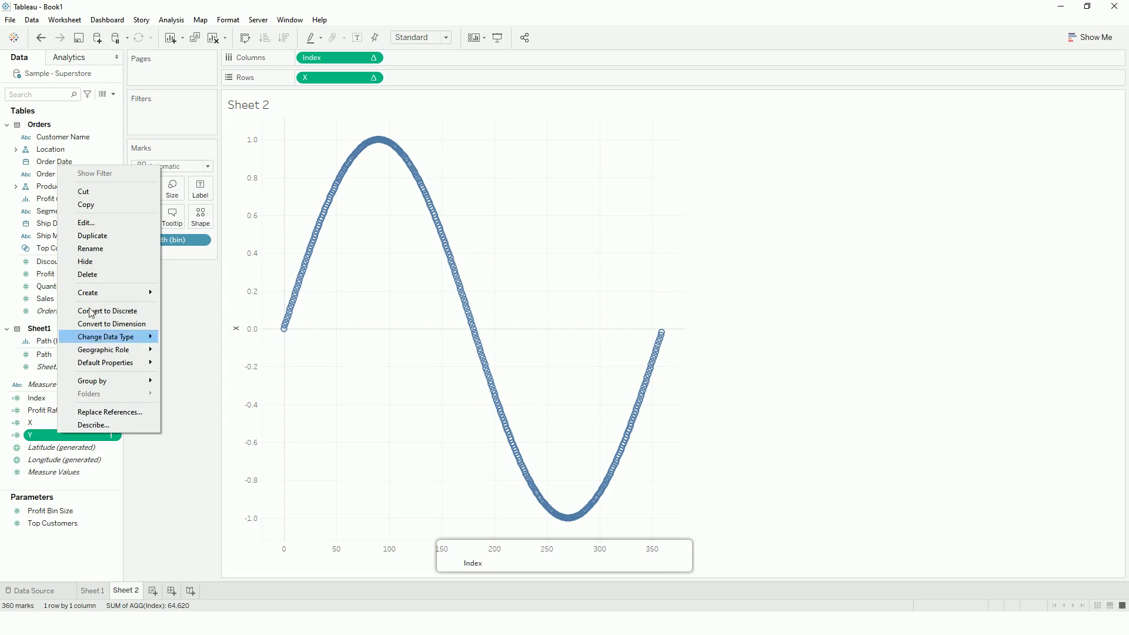
click(90, 224)
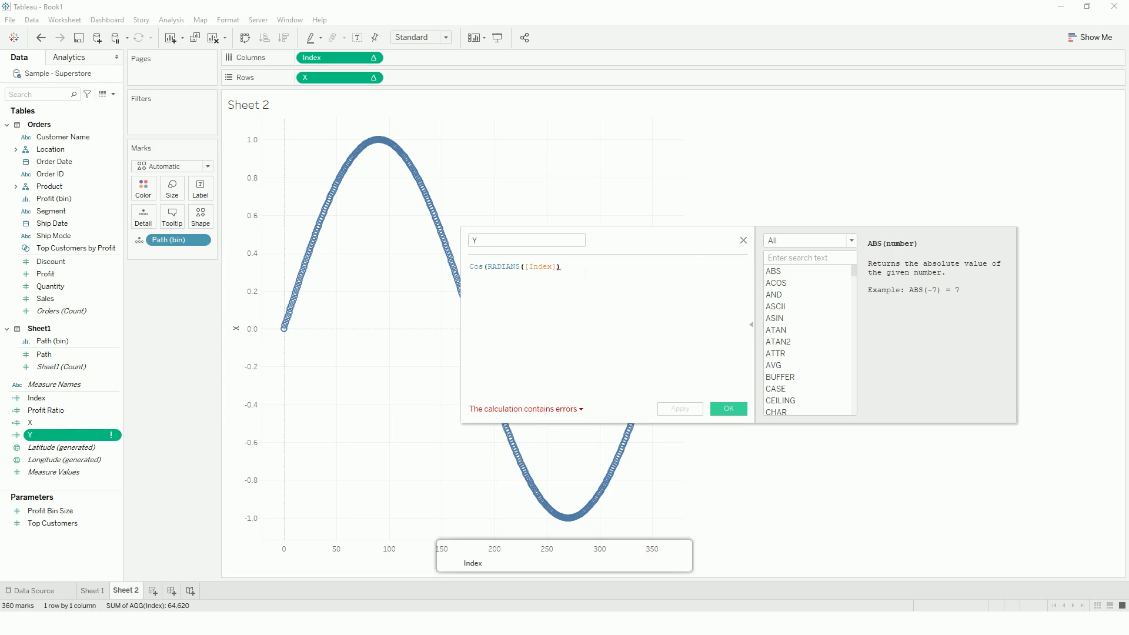
text())
click(680, 409)
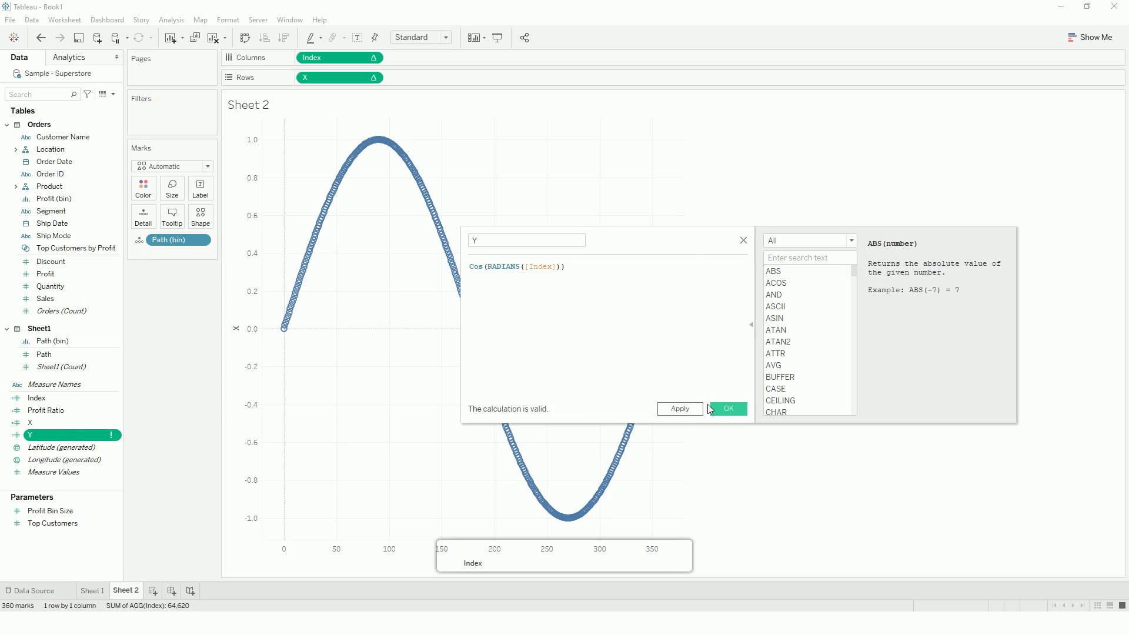
click(729, 409)
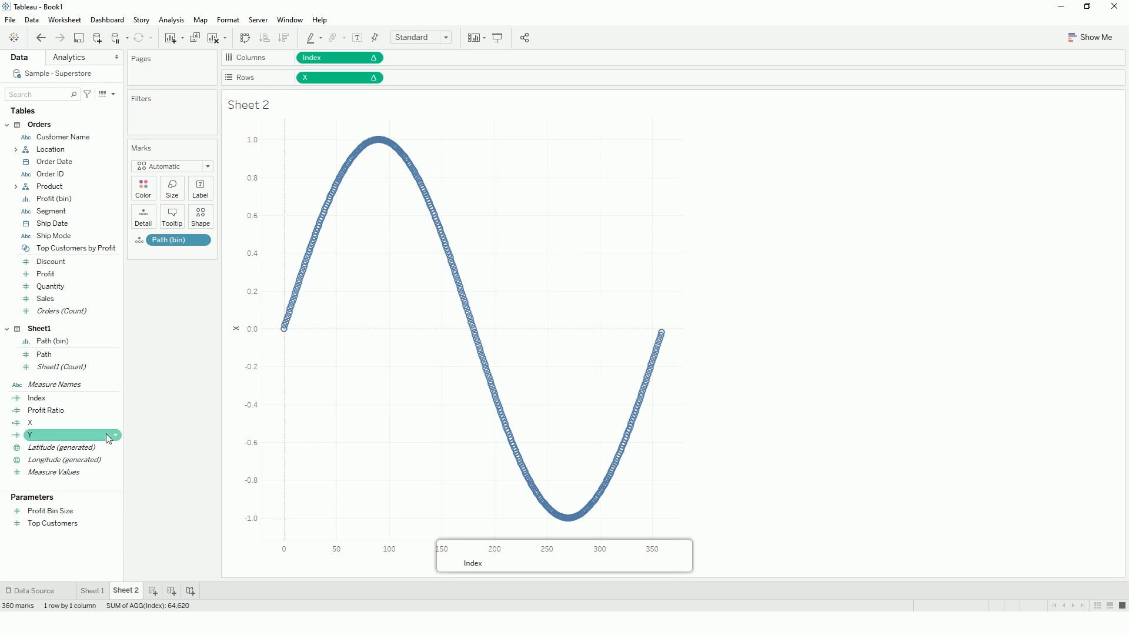
Step: Plot Y on Rows against X on Columns, removing Index, to draw a -1 to 1 circle
mouse_move(433, 213)
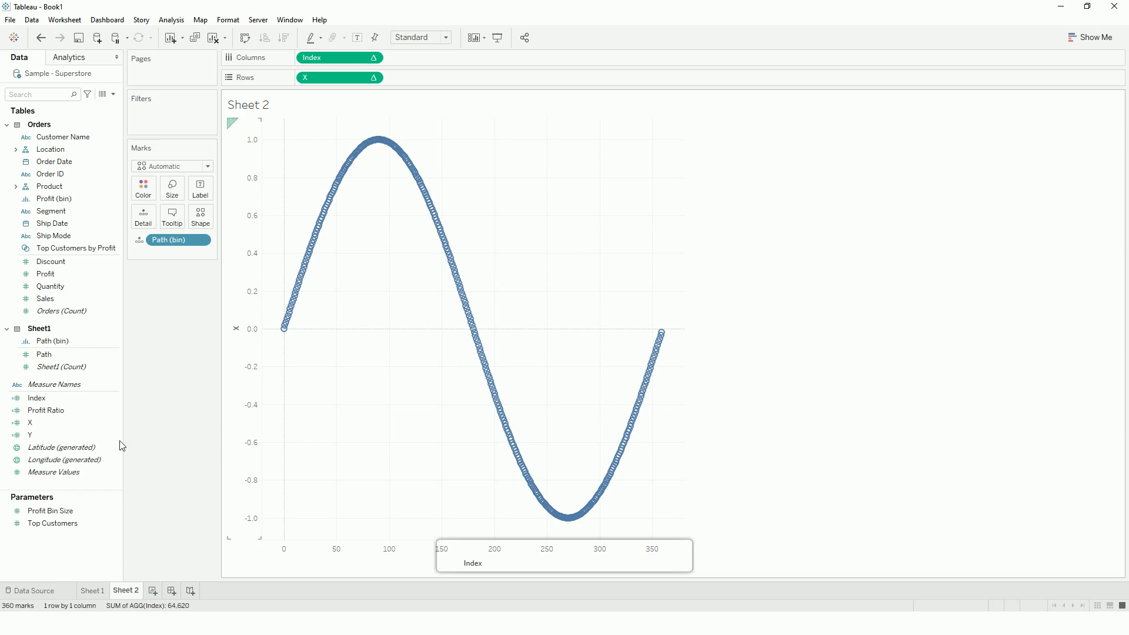
click(52, 435)
drag(52, 436, 430, 77)
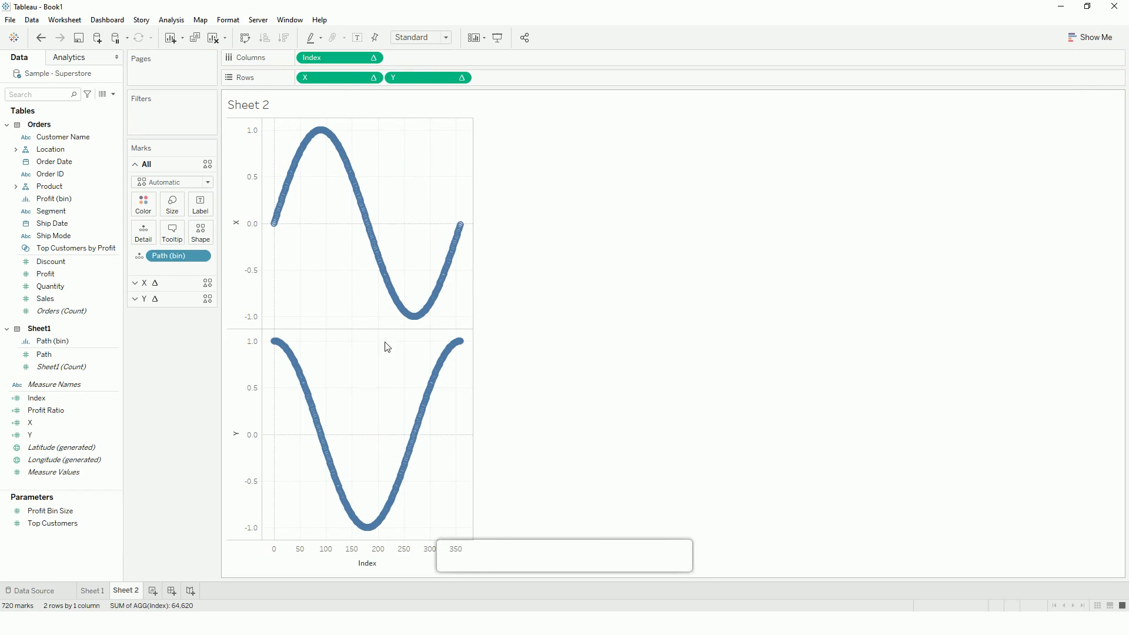
mouse_move(345, 79)
mouse_down()
mouse_move(406, 52)
mouse_move(448, 59)
mouse_up()
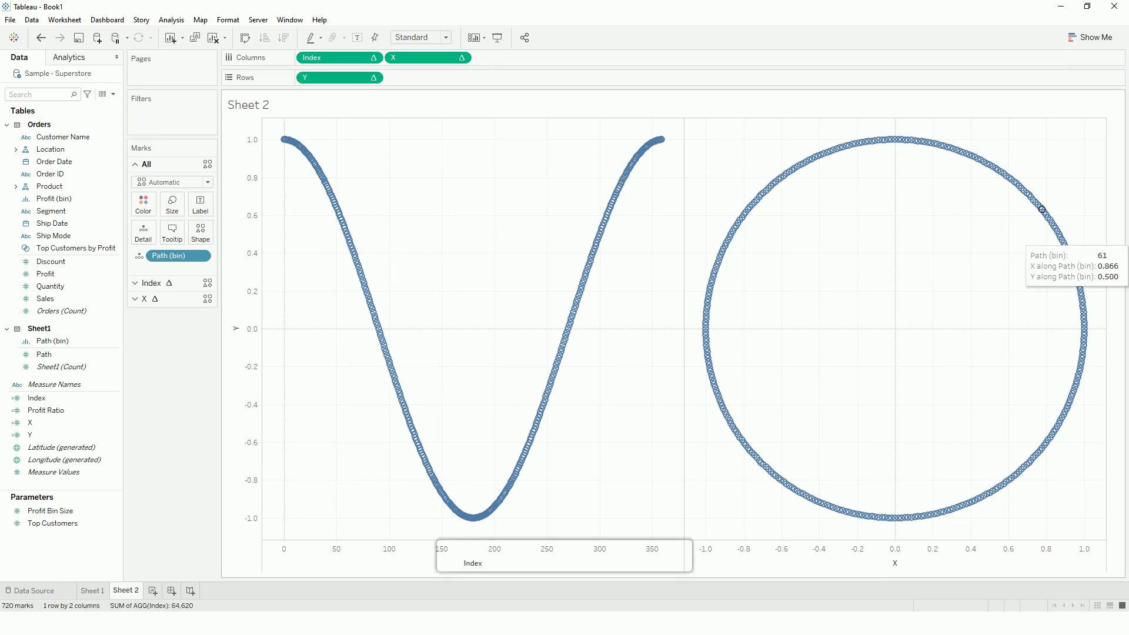
drag(327, 66, 171, 421)
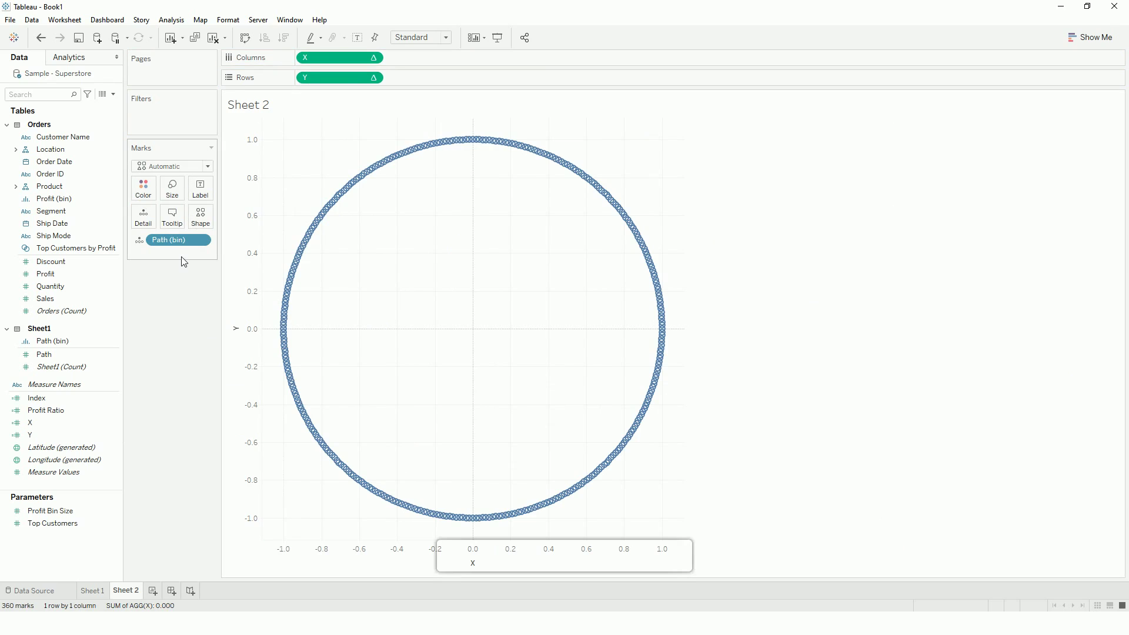
Step: Colour the ring's marks by Segment and highlight Consumer, Corporate and Home Office in the legend
drag(37, 398, 143, 190)
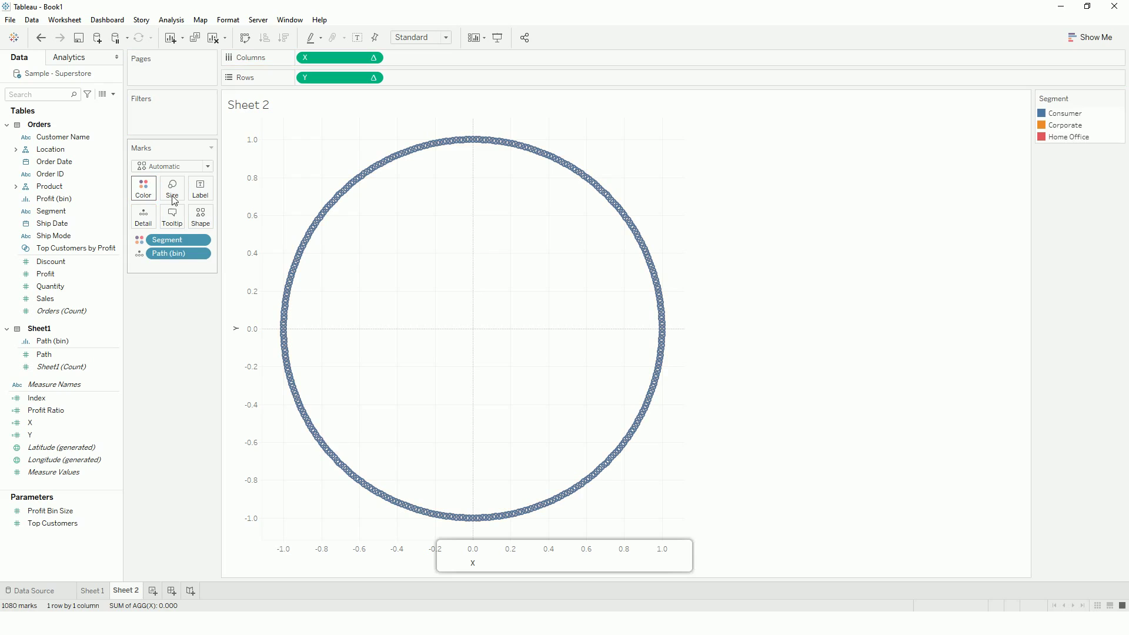
click(1065, 114)
click(1066, 125)
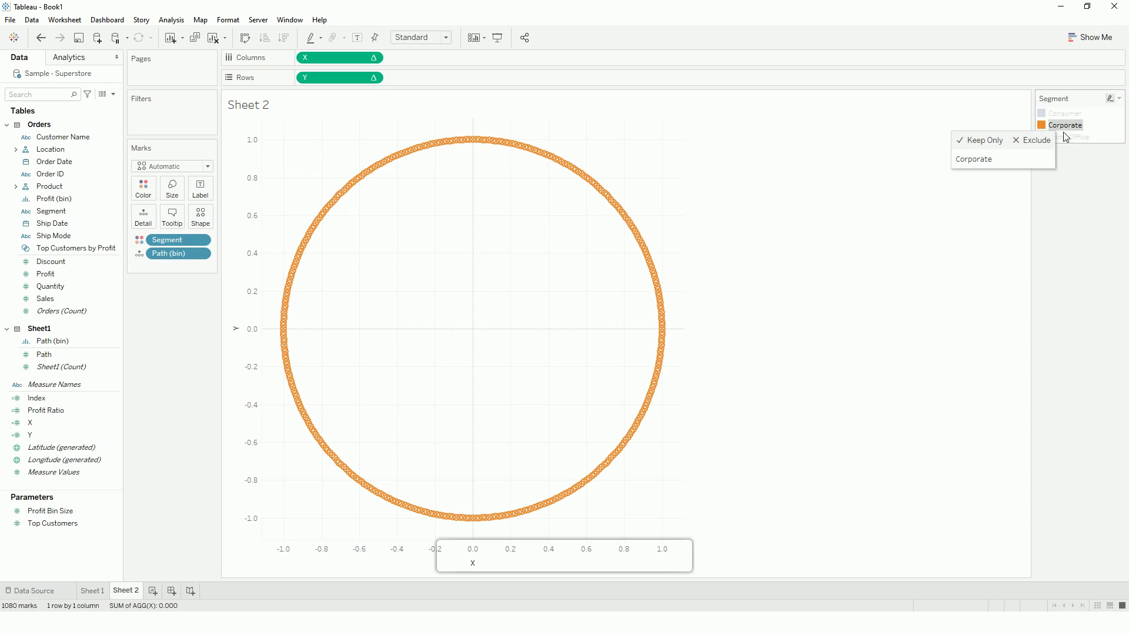
click(1067, 138)
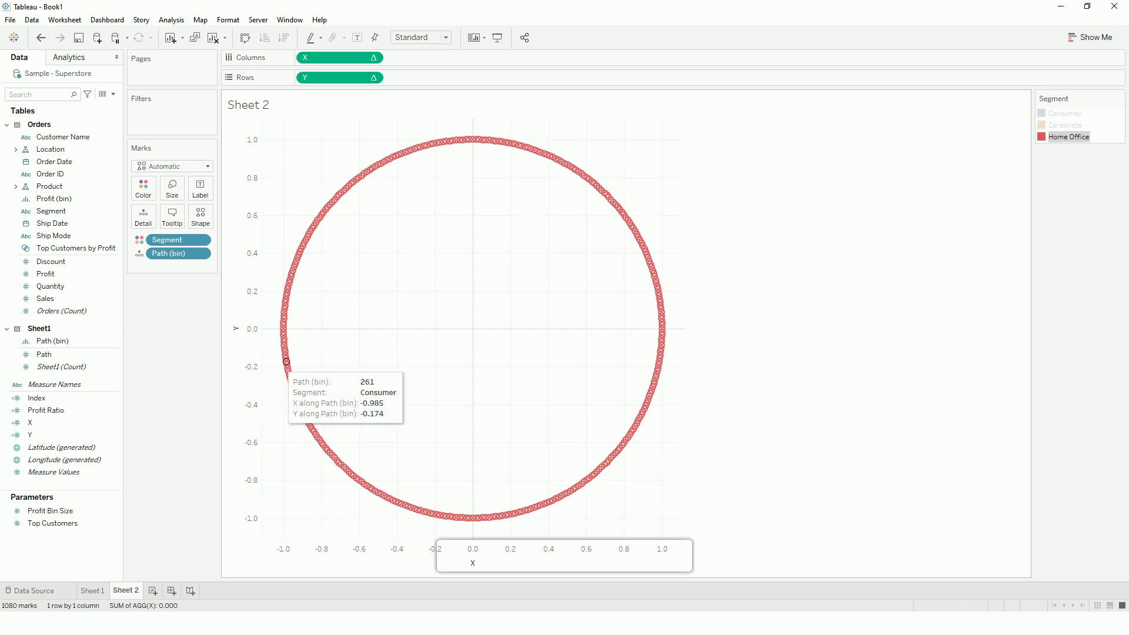
Step: Bring up the X field's options in the Data pane, then dismiss them
click(39, 421)
right_click(38, 421)
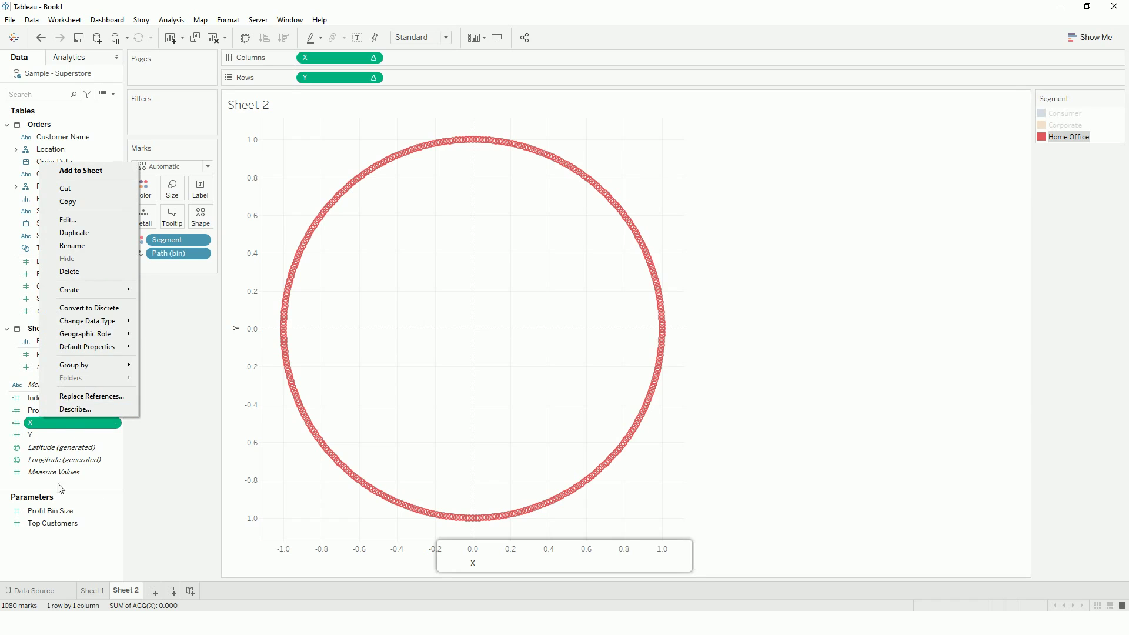
click(35, 552)
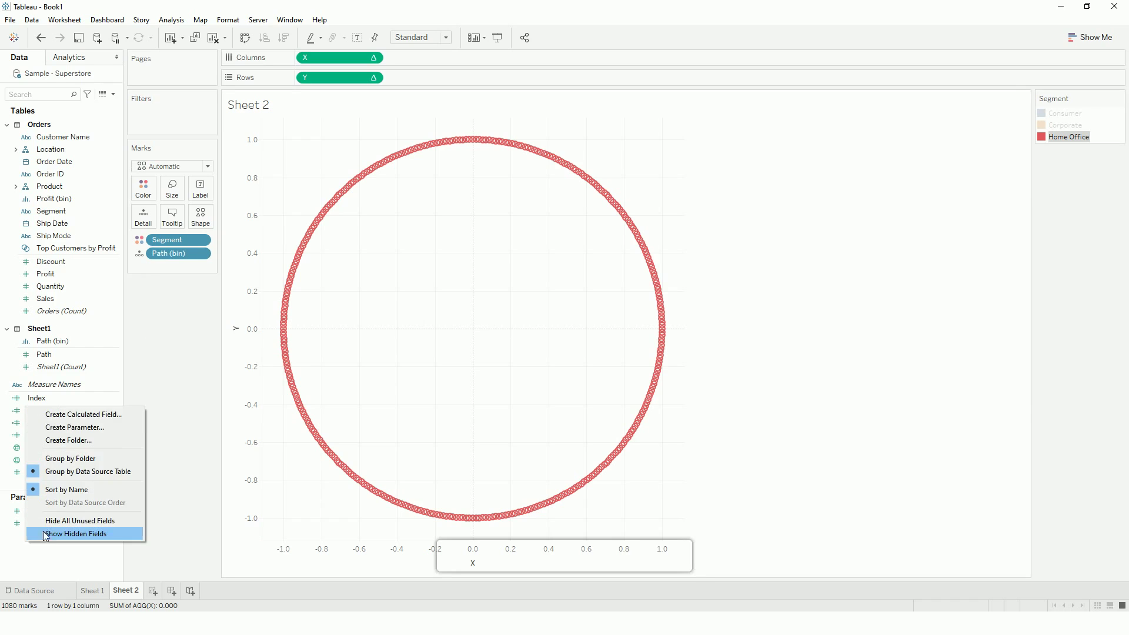
Step: Start a calculated field named Max_sales and insert WINDOW_MAX into its formula
right_click(27, 544)
click(88, 417)
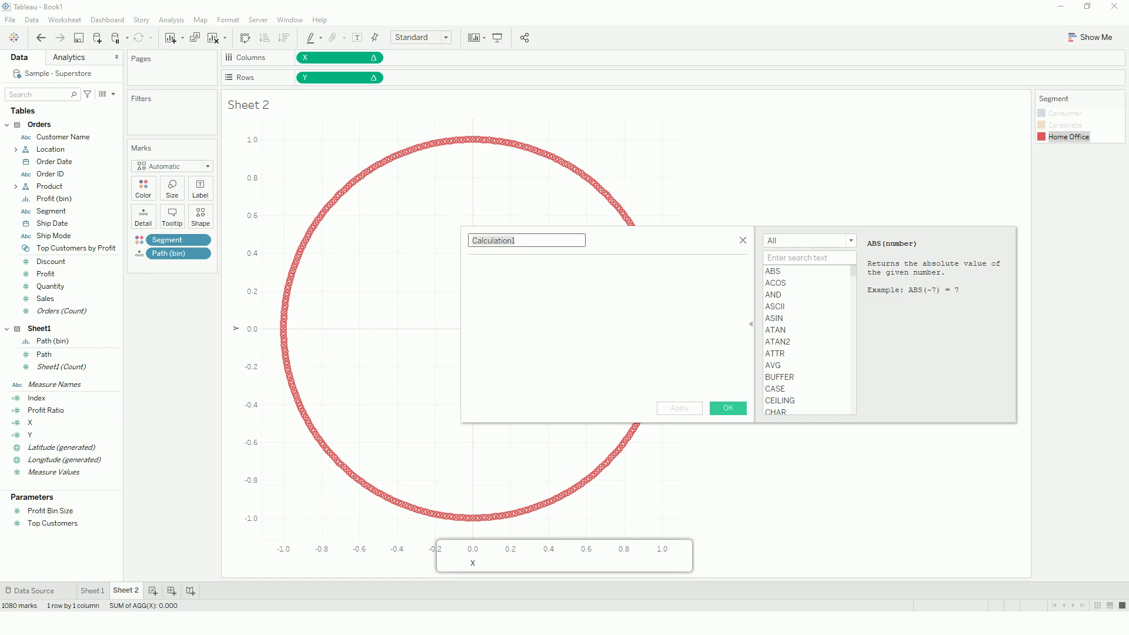
text(T)
click(567, 296)
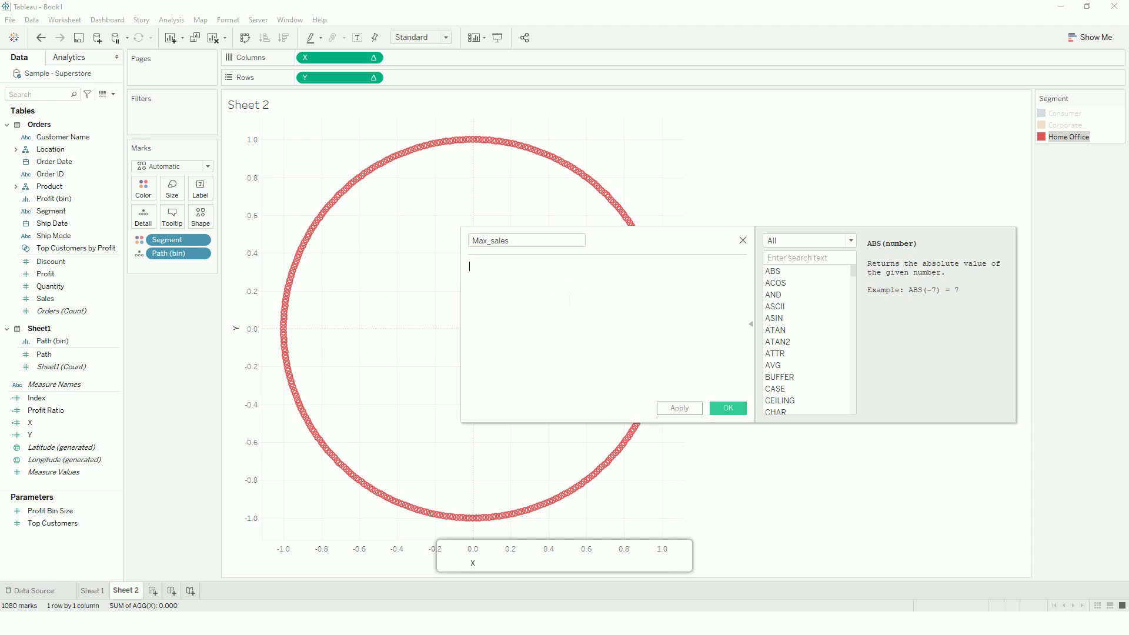
text(win)
key(Down)
key(Down)
key(Down)
key(Down)
key(Down)
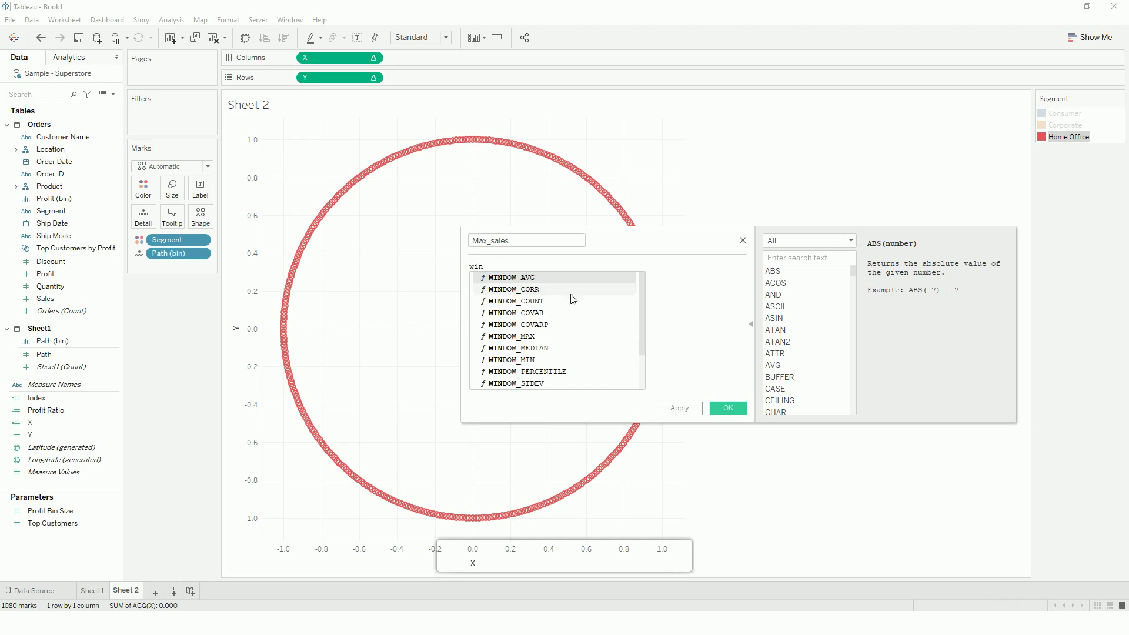
key(Return)
Step: Complete the formula as WINDOW_MAX(SUM([Sales])), save it, and add Max_sales to the tooltip
text(sum()
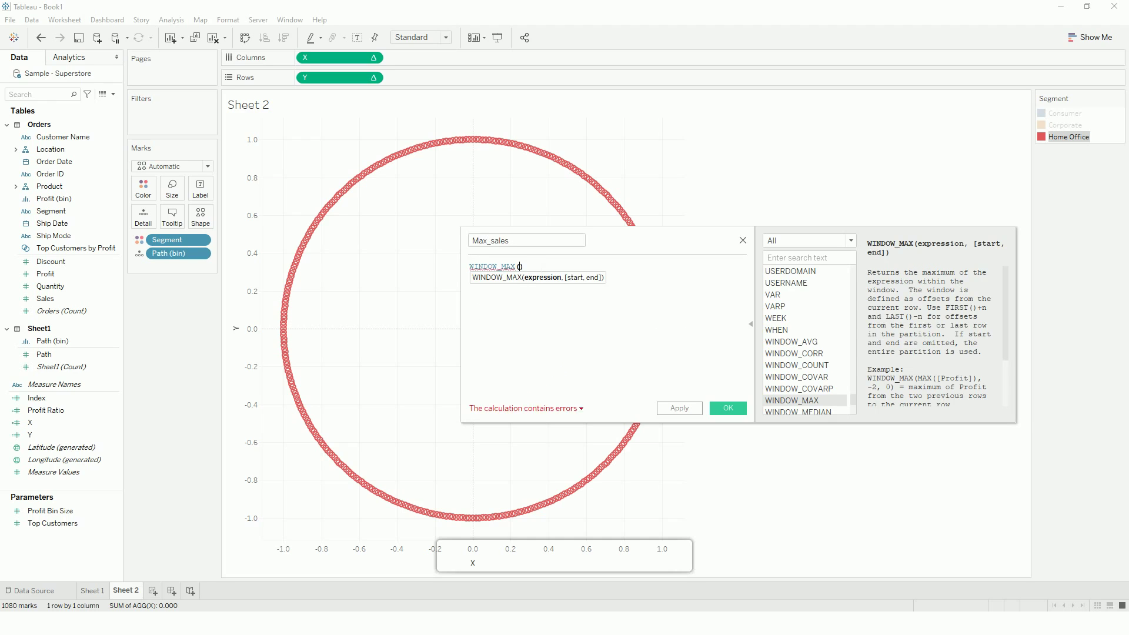
key(BackSpace)
key(BackSpace)
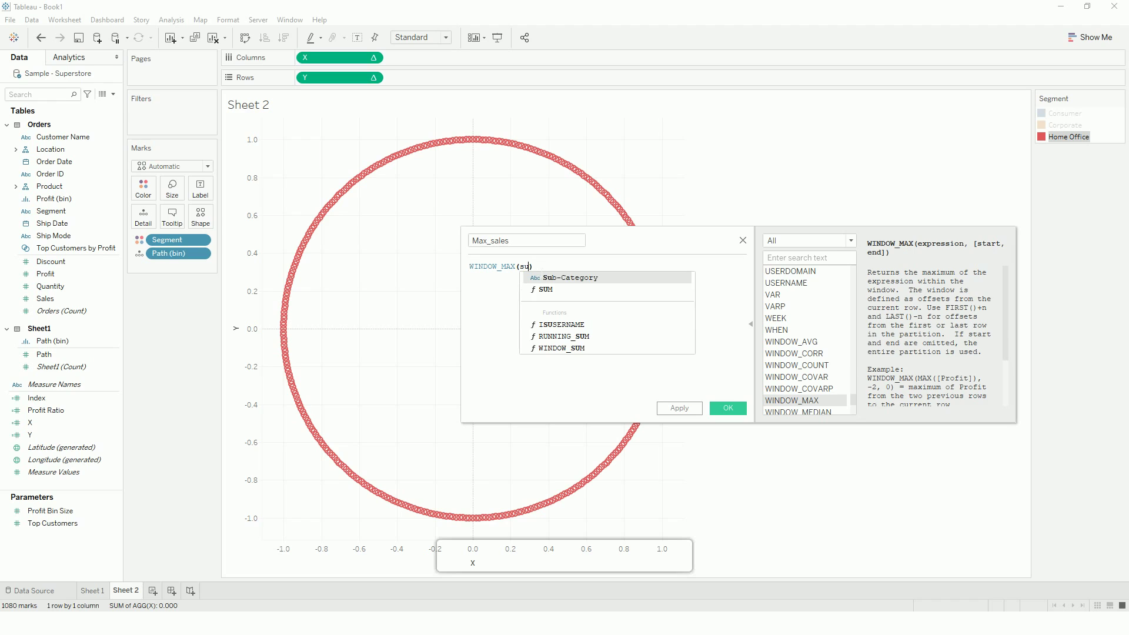
key(Down)
key(Return)
text(sa)
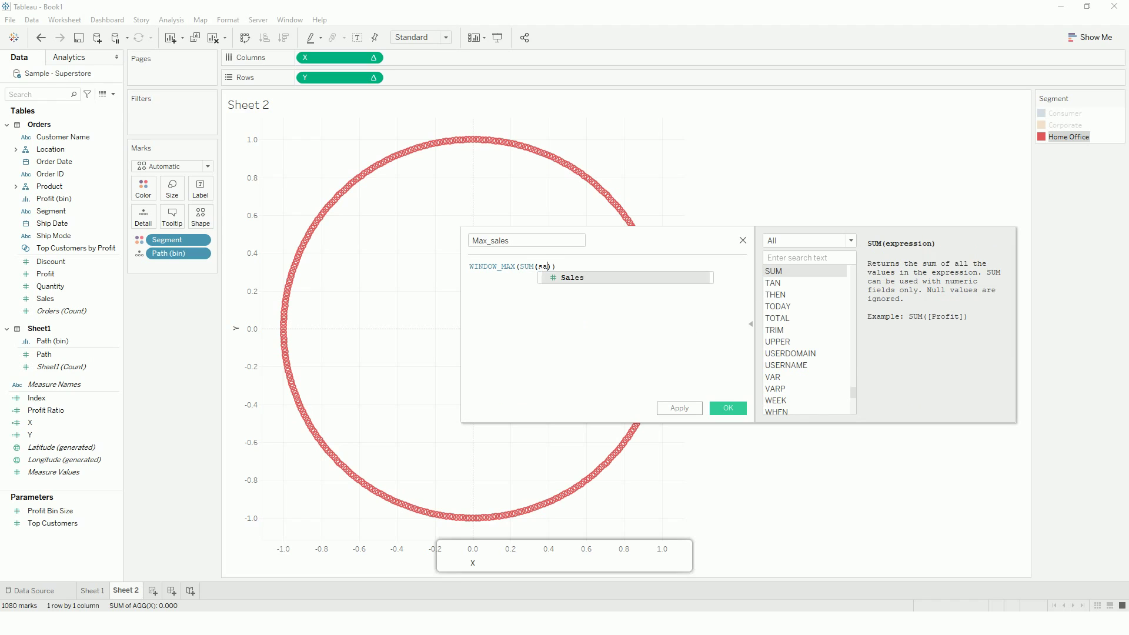
text(le)
key(Return)
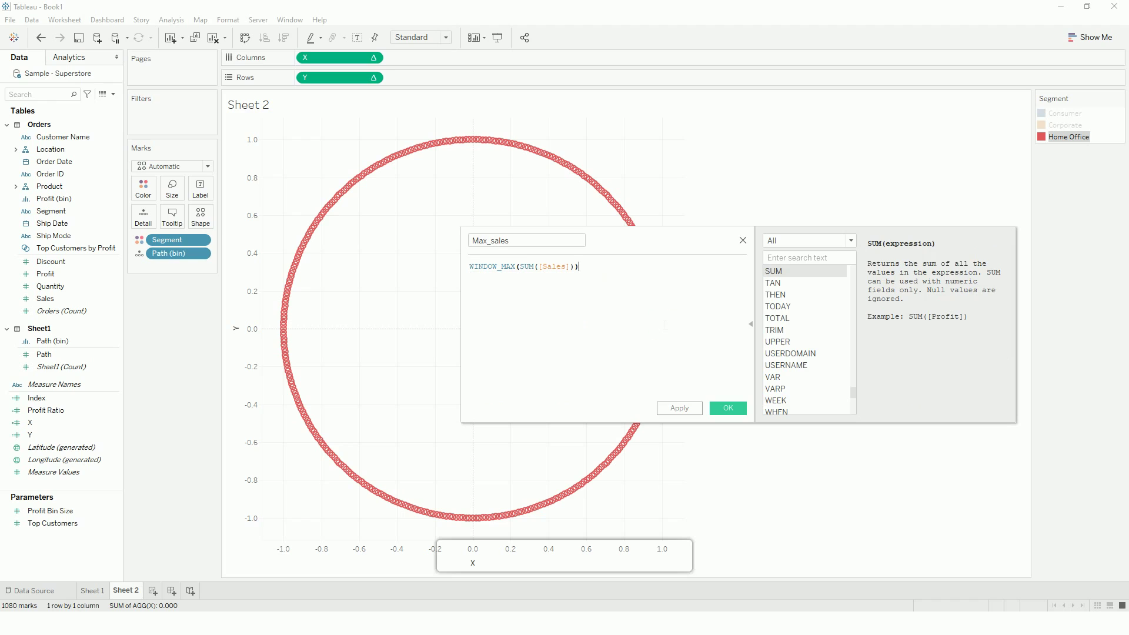
click(713, 410)
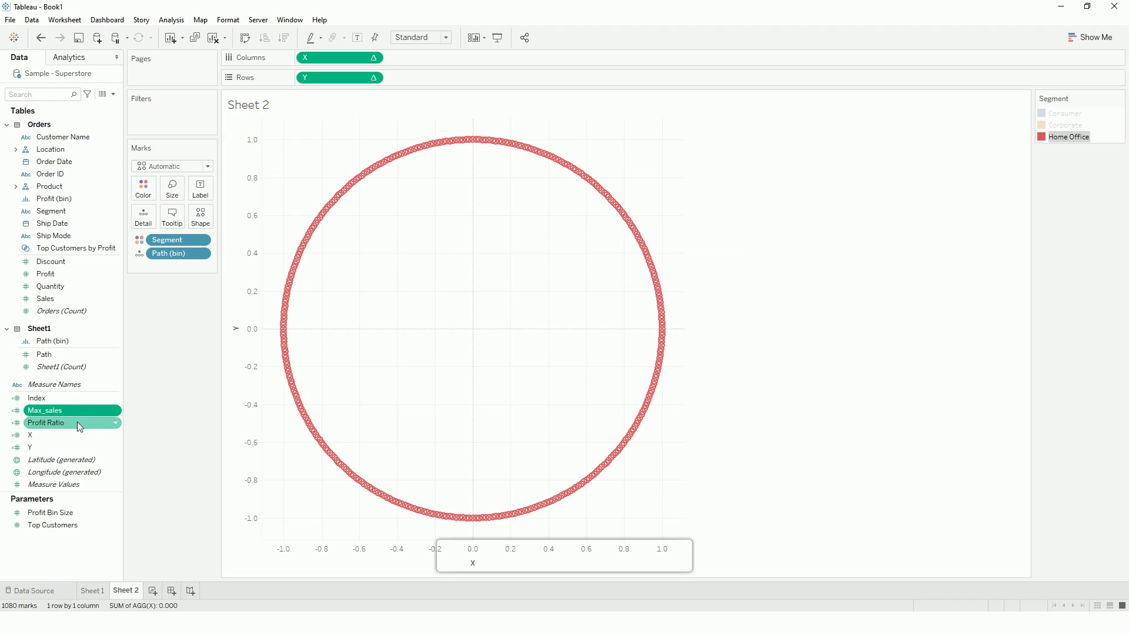
drag(76, 411, 131, 386)
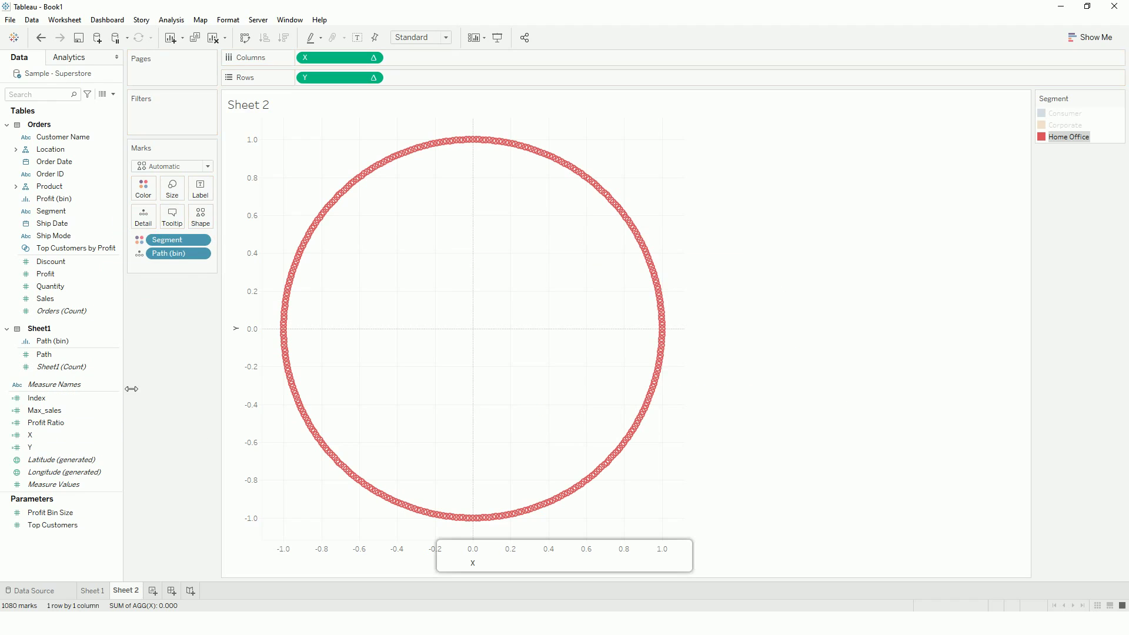
Step: Edit X to SIN(RADIANS([Index]))*[Max_sales] and apply the change
click(29, 435)
right_click(29, 435)
click(76, 241)
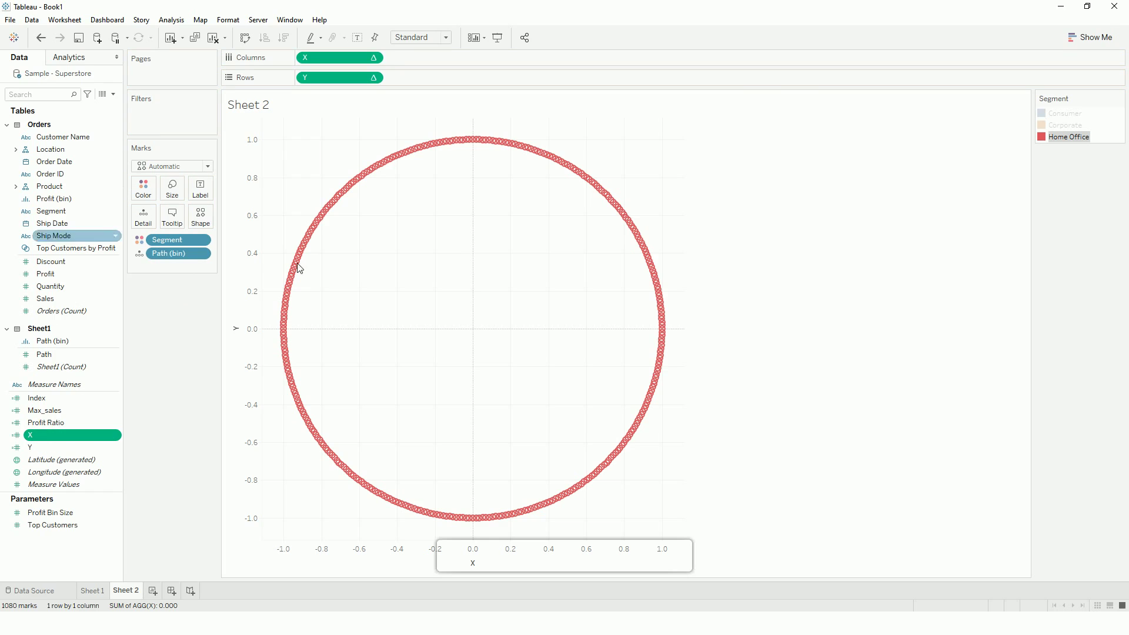
text(*)
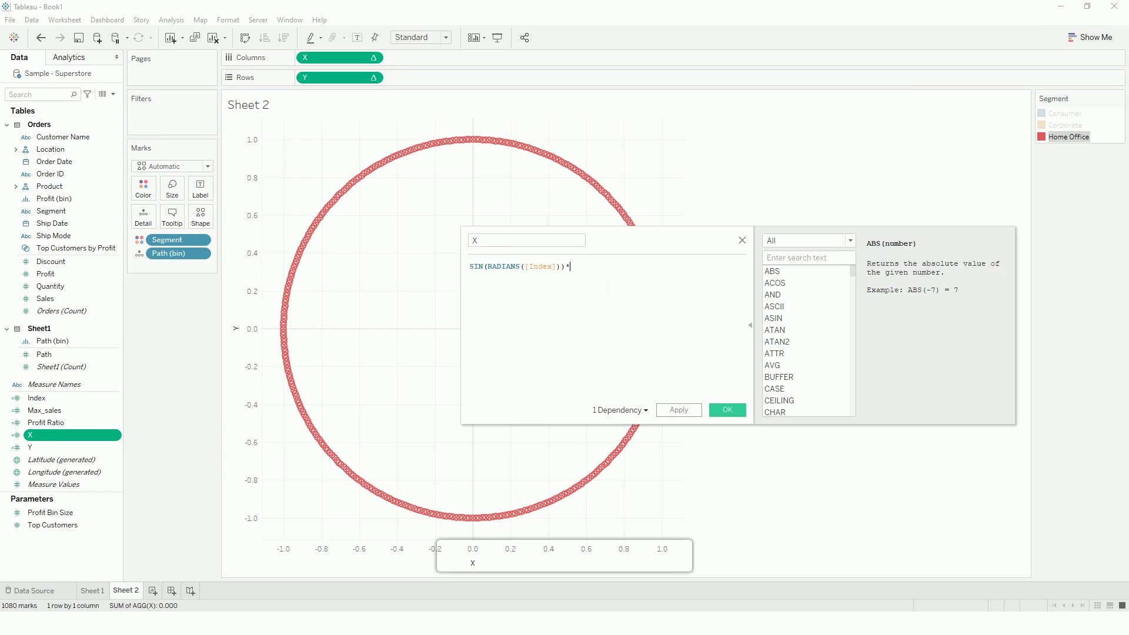
text([max)
click(609, 291)
click(679, 410)
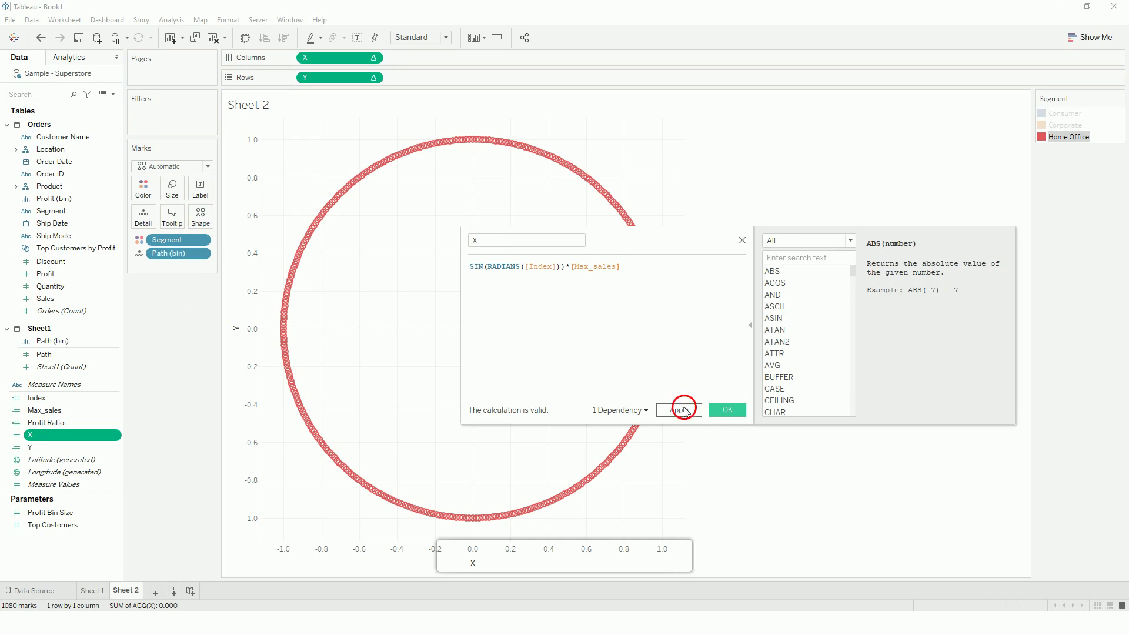
Step: Confirm the X formula, then change Y to COS(RADIANS([Index]))*[Max_sales]
click(728, 409)
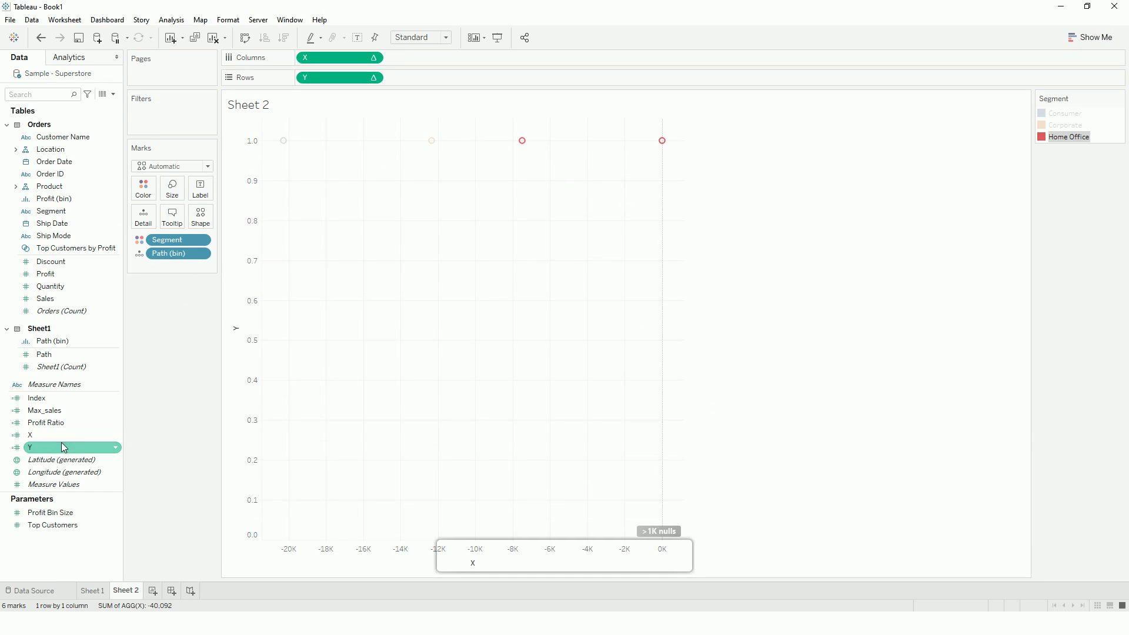
right_click(59, 448)
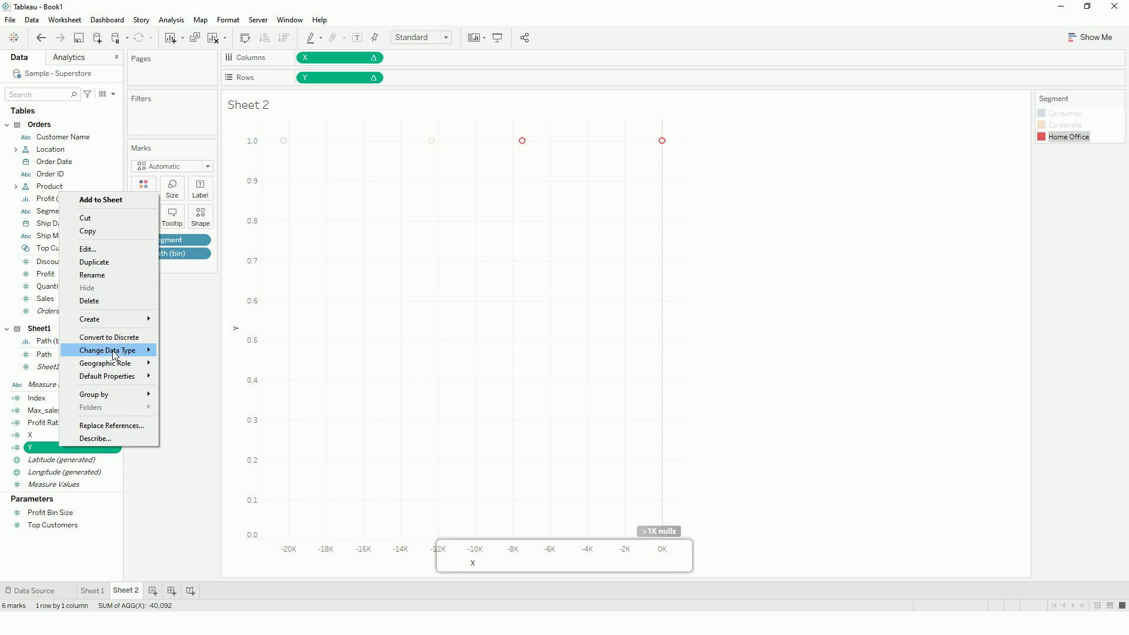
click(94, 249)
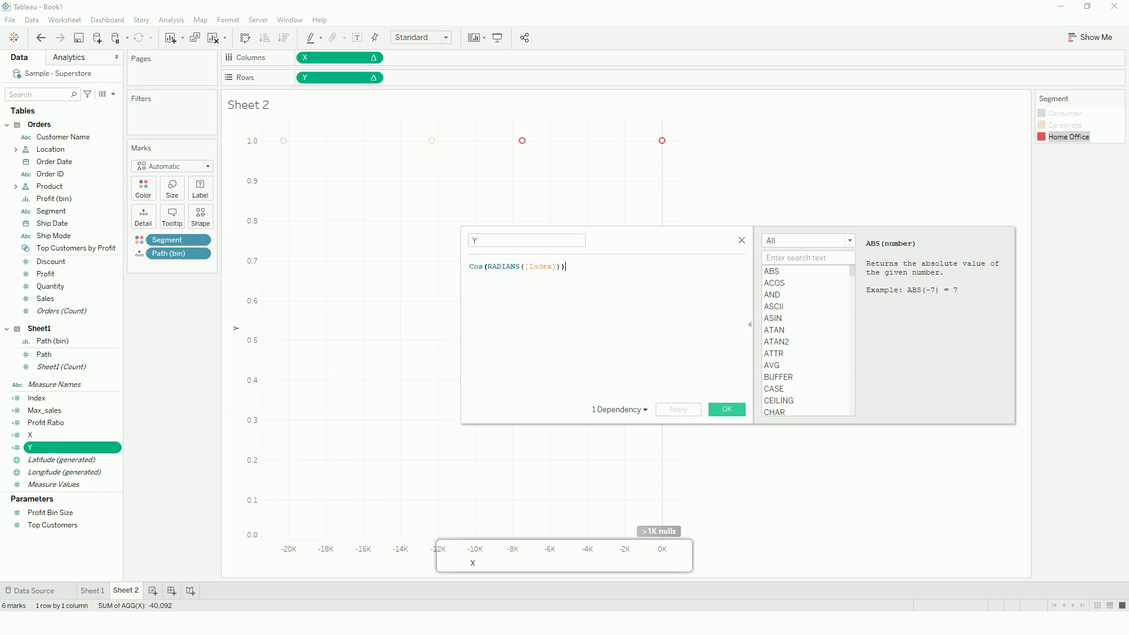
text(*)
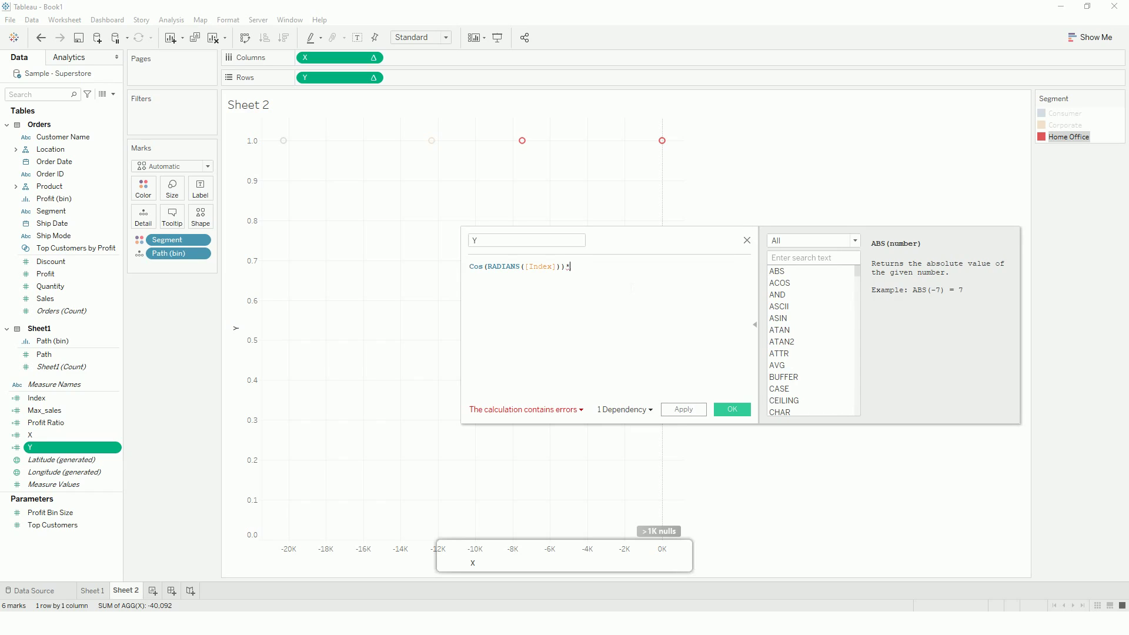
text(max)
click(605, 289)
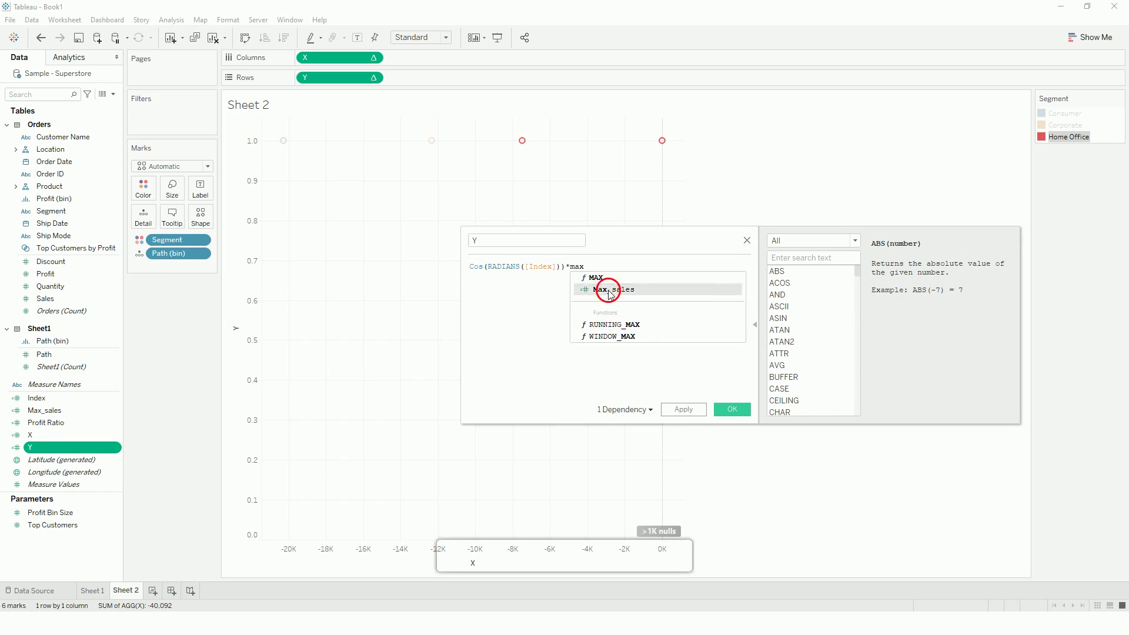
click(734, 410)
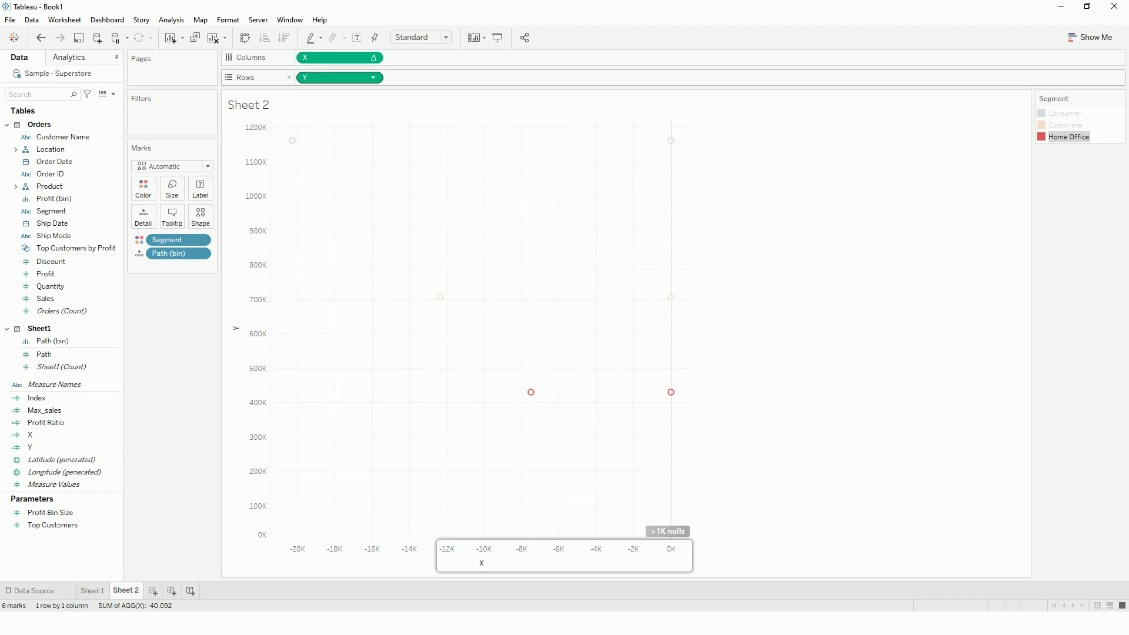
Step: Compute both the X and Y table calculations along Path (bin)
right_click(329, 60)
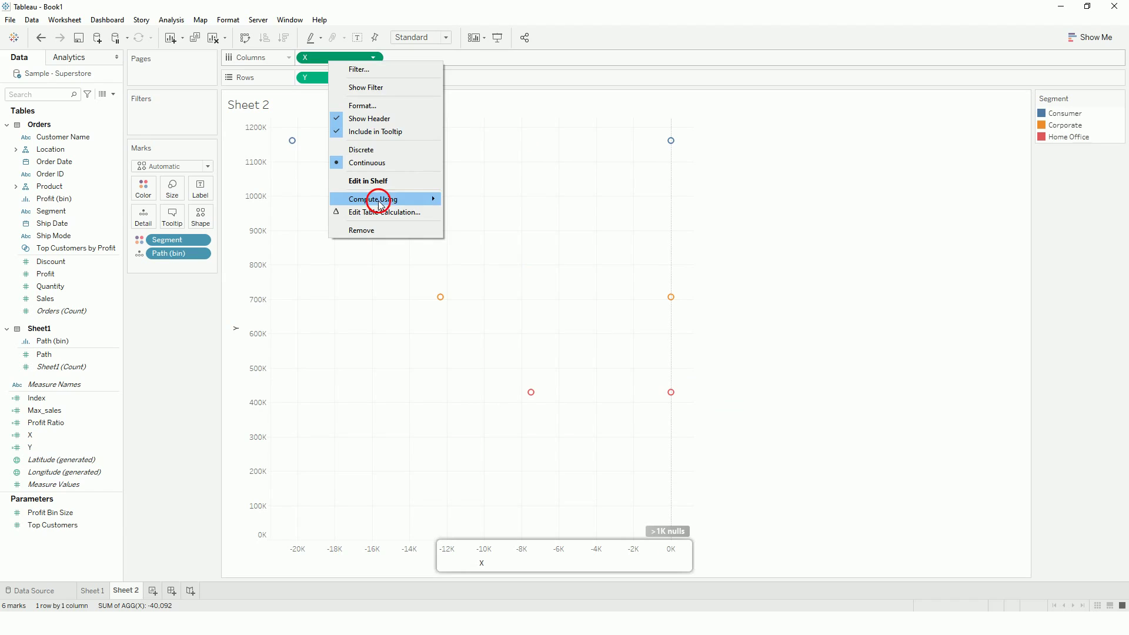
mouse_move(379, 199)
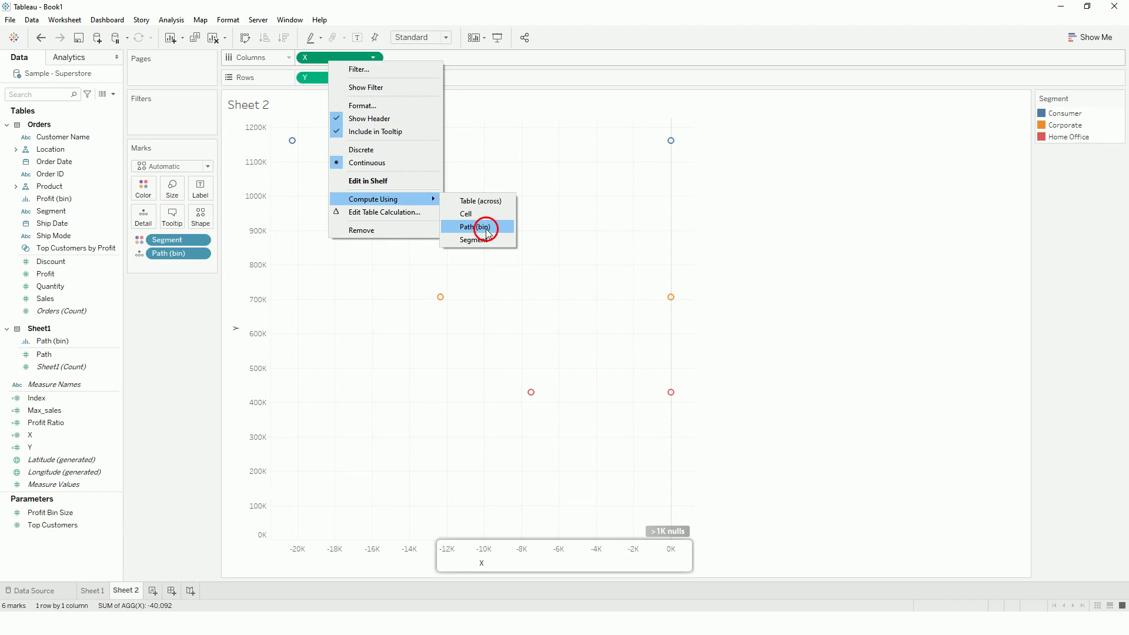
click(487, 234)
right_click(339, 78)
mouse_move(420, 218)
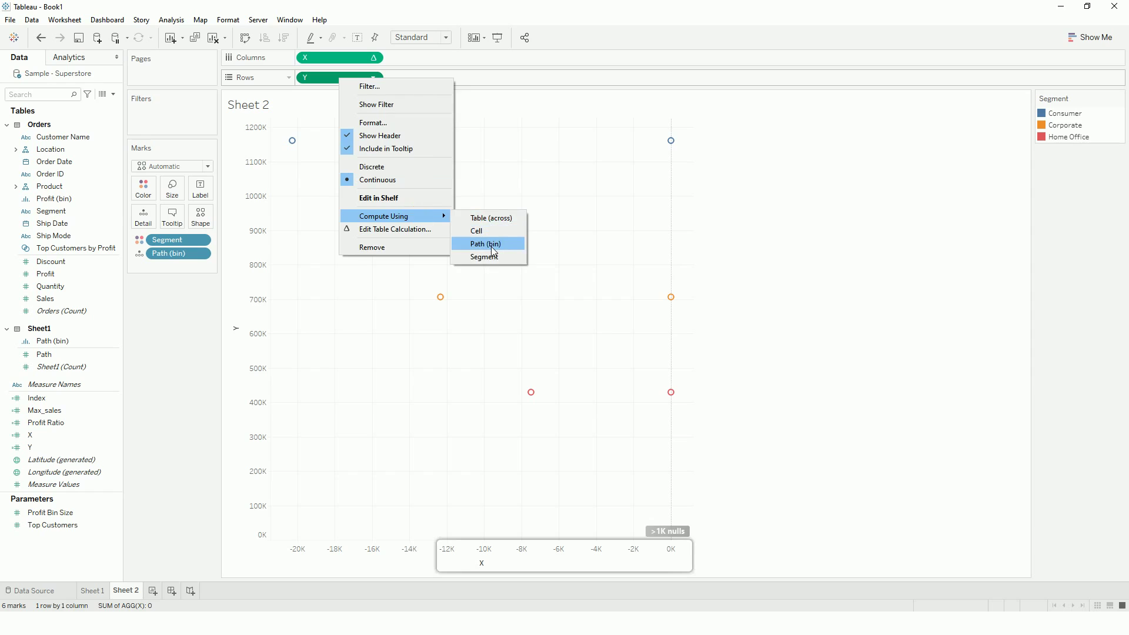
click(487, 243)
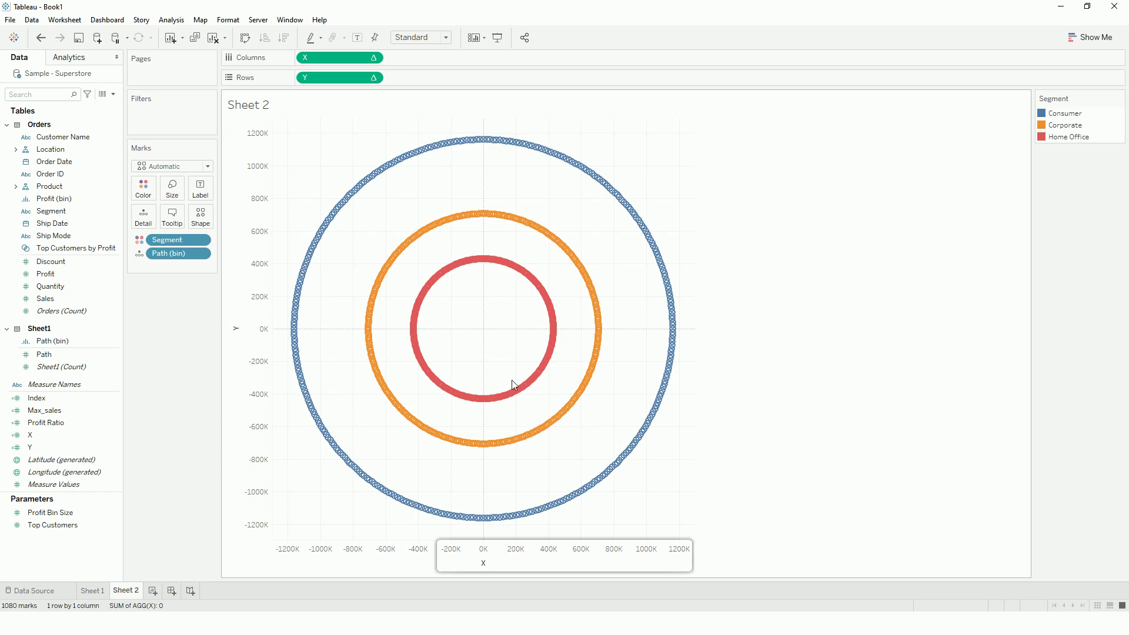
mouse_move(489, 394)
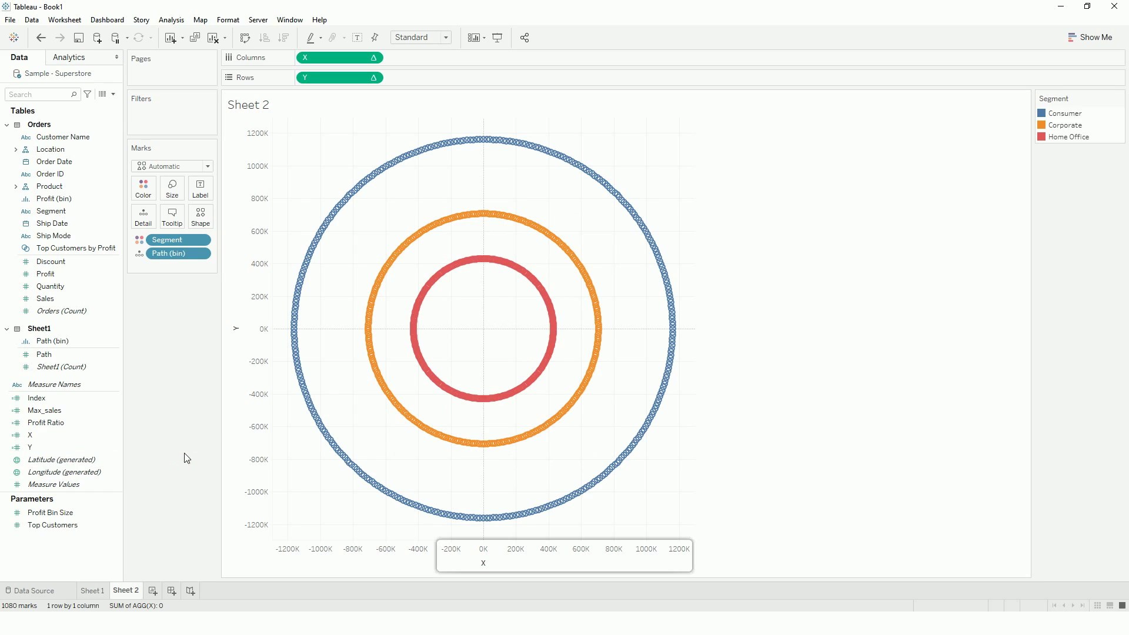
key(alt)
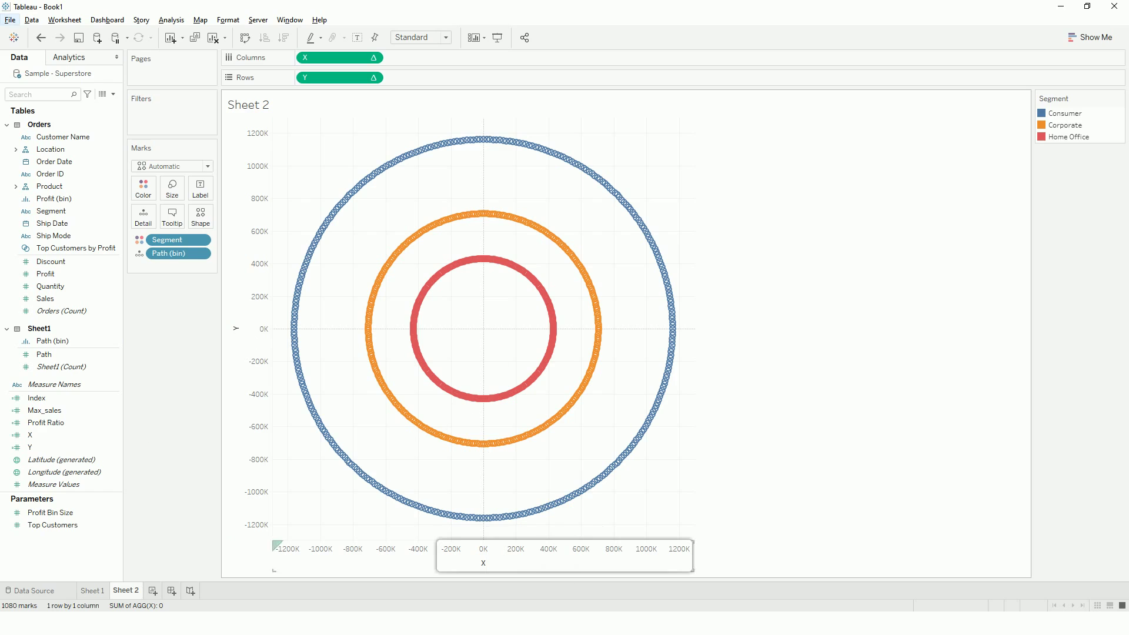
Step: Rewrite Y as (Cos(RADIANS([Index]))*[Max_sales])+[Max_sales], apply it and close the editor
click(66, 400)
click(47, 447)
right_click(47, 446)
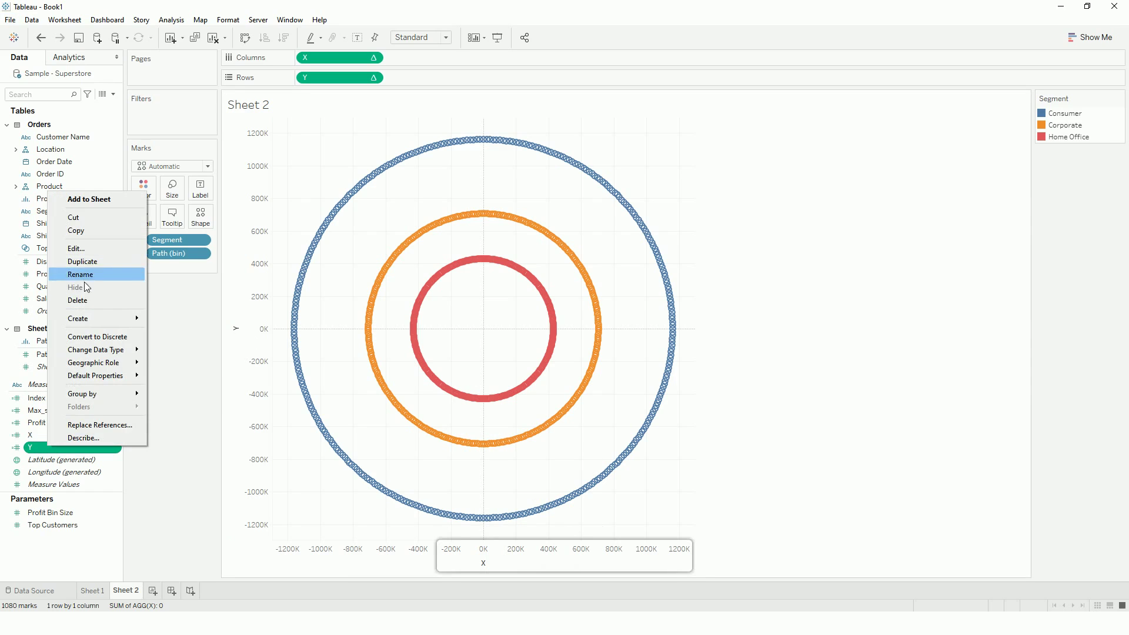
click(76, 248)
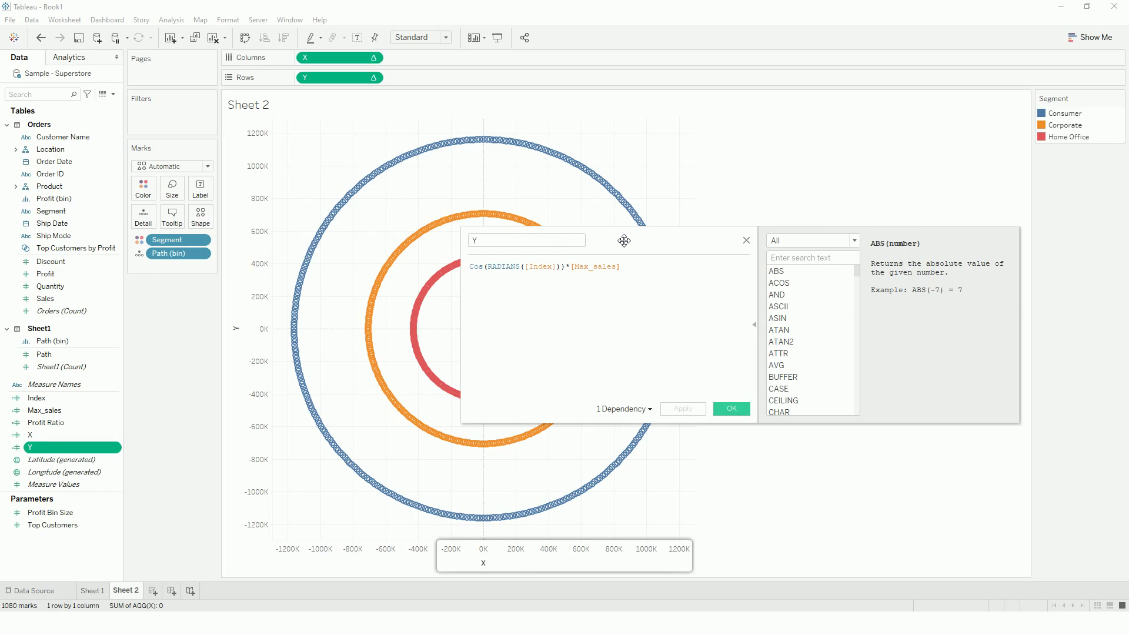
drag(622, 240, 705, 239)
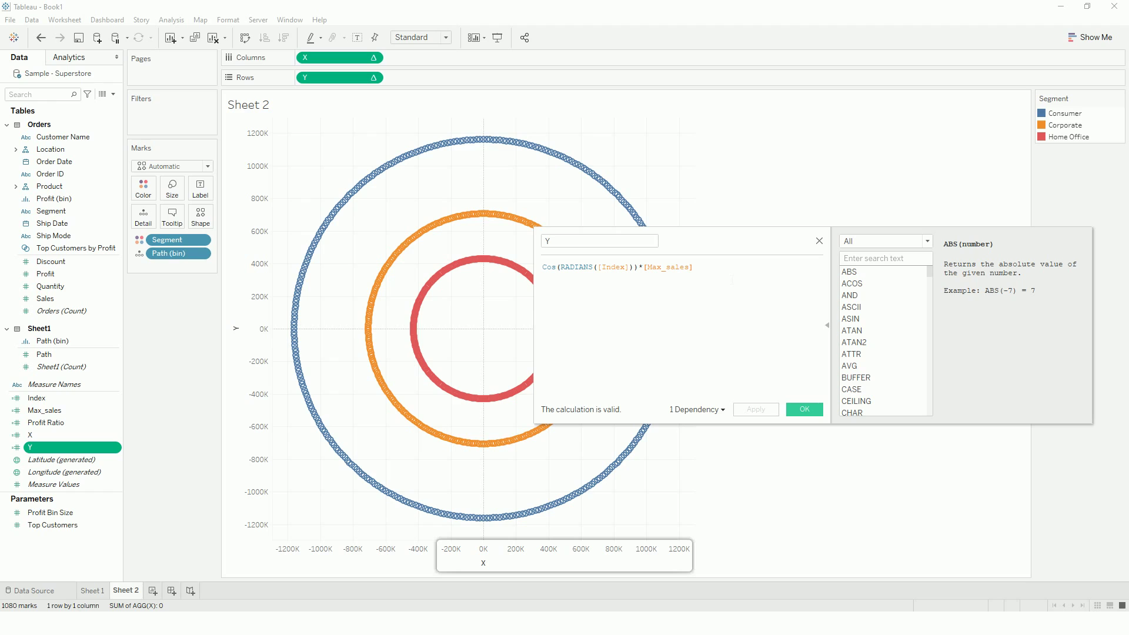
text())
key(Home)
text(()
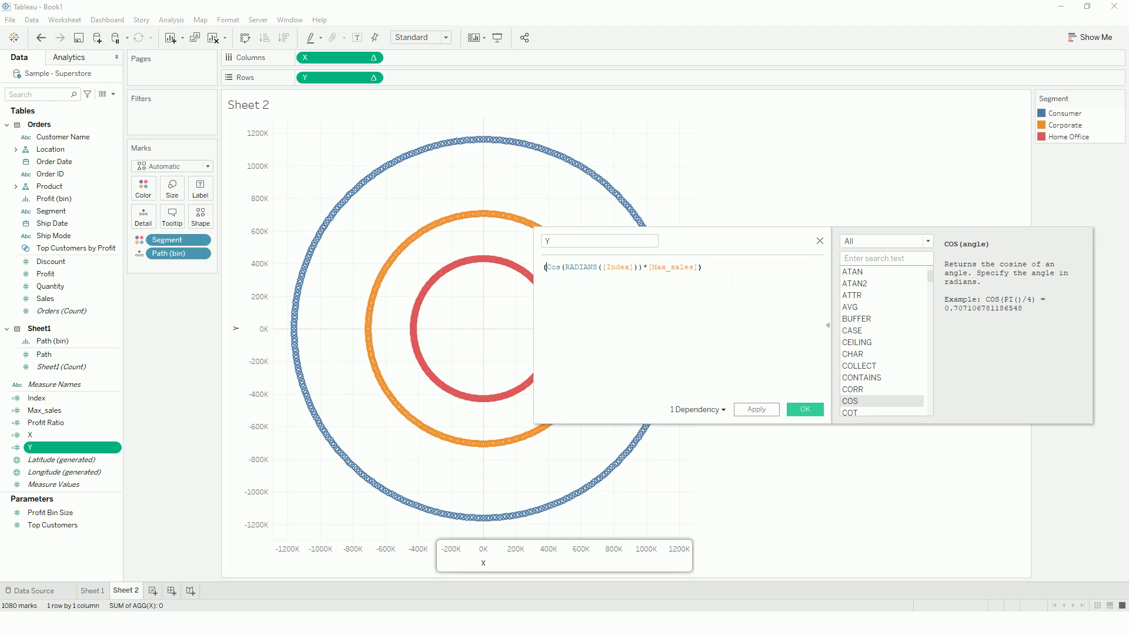
double_click(670, 268)
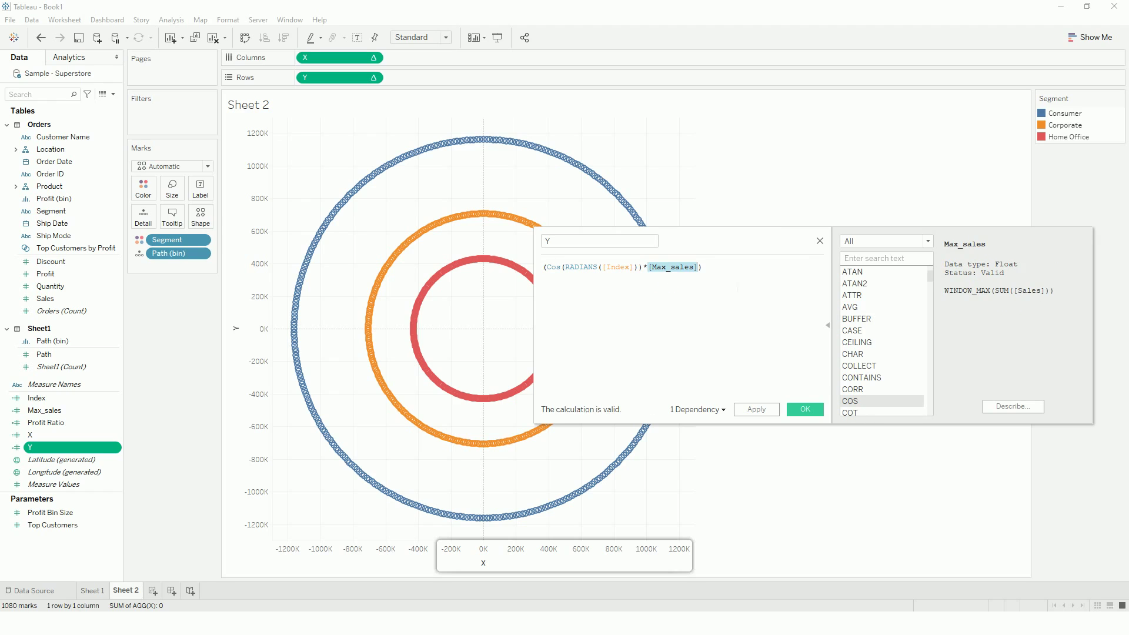
click(769, 284)
text(+[Max_sales])
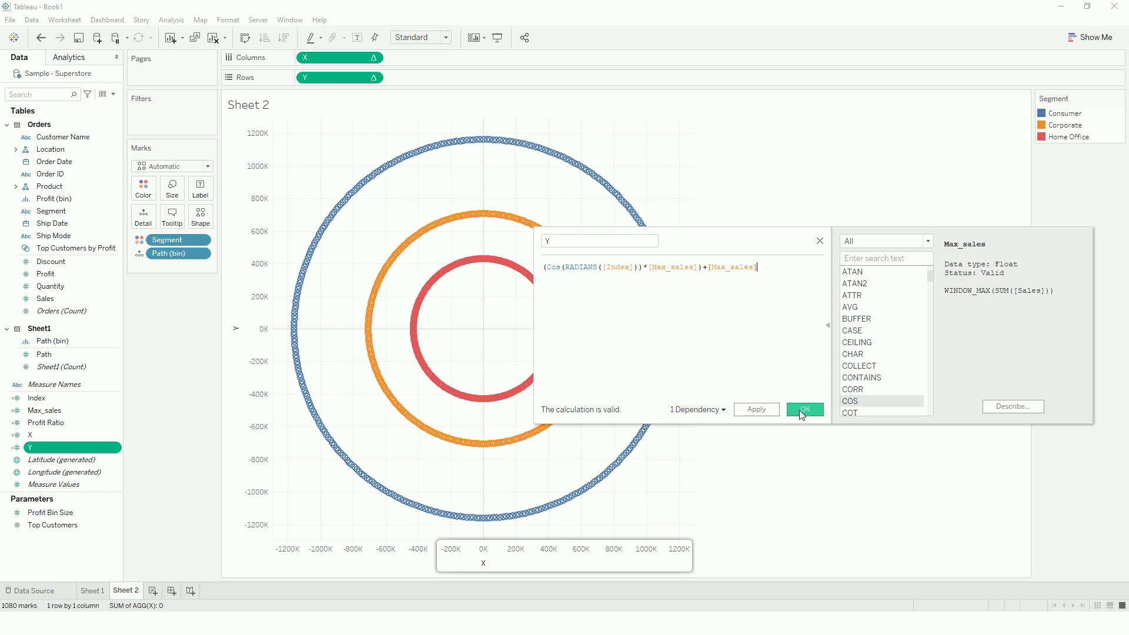
click(768, 410)
click(805, 409)
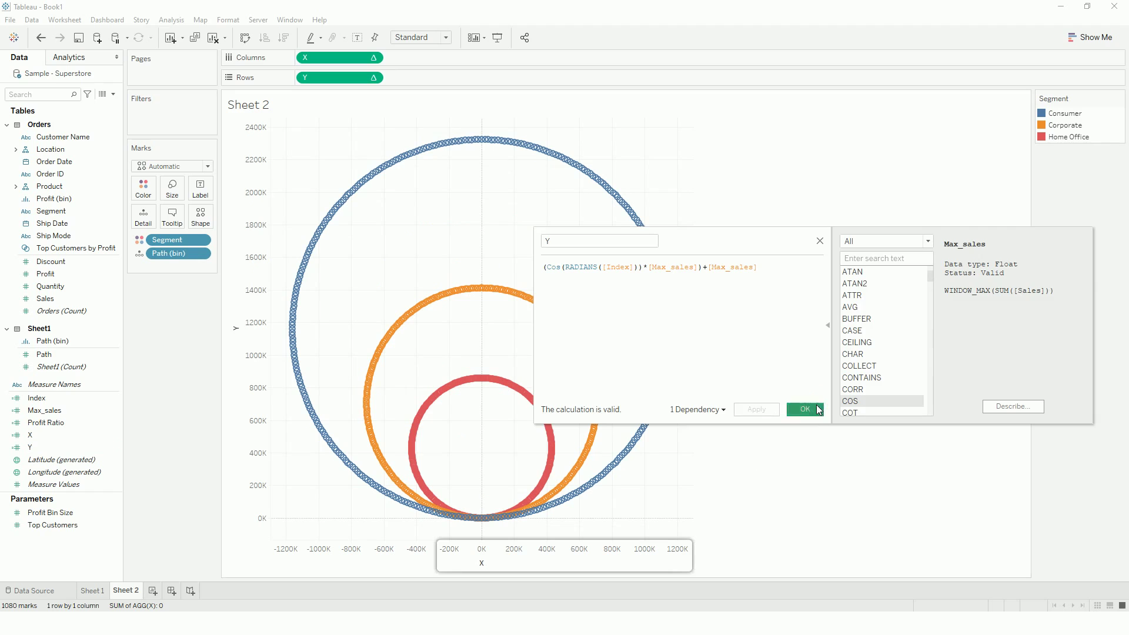
Step: Switch the mark type to Polygon and use Path (bin) as the Path
click(178, 167)
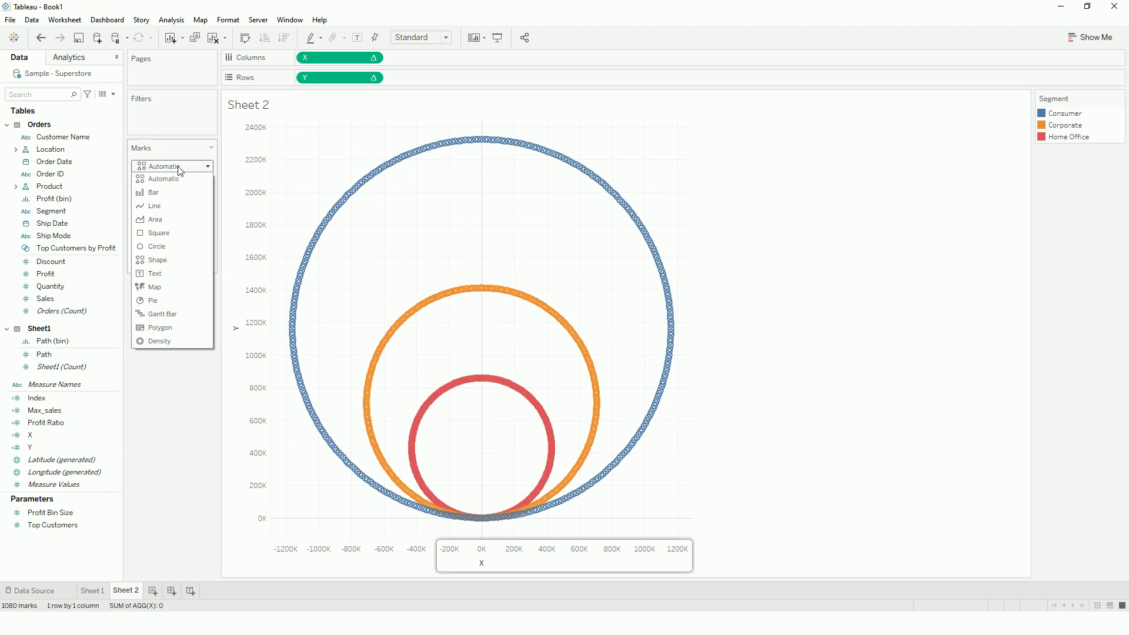
click(159, 328)
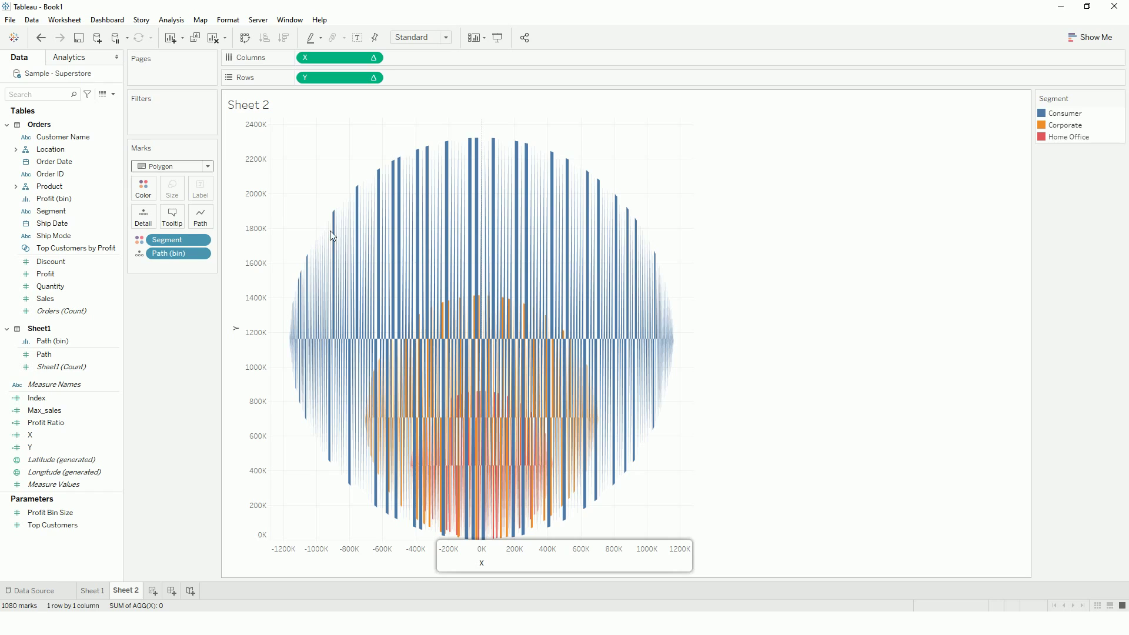
click(139, 253)
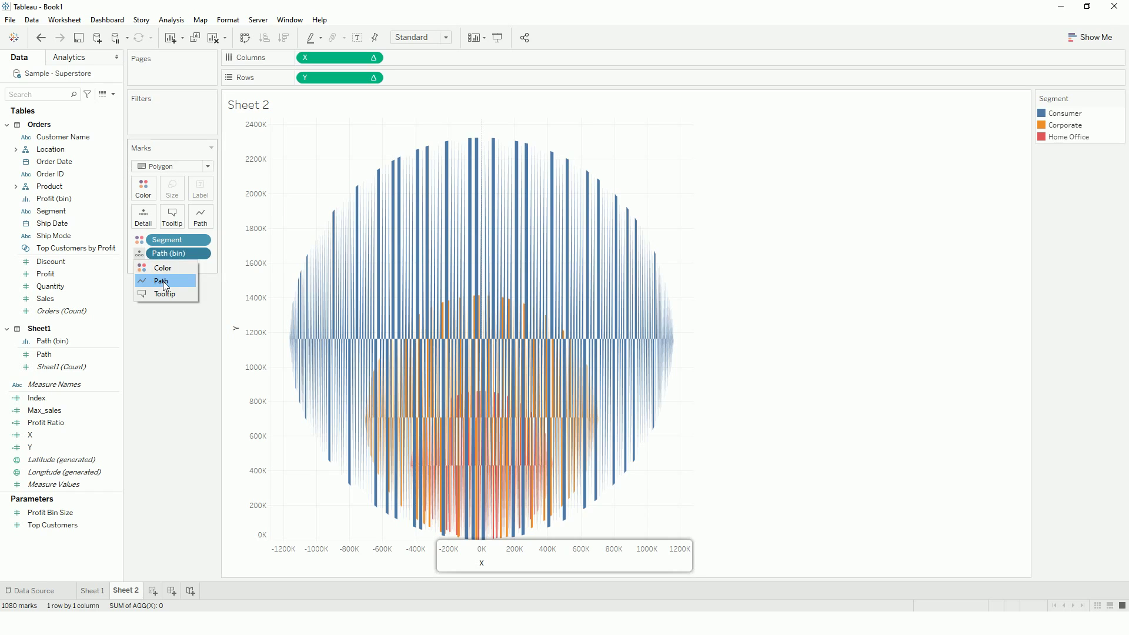
click(164, 286)
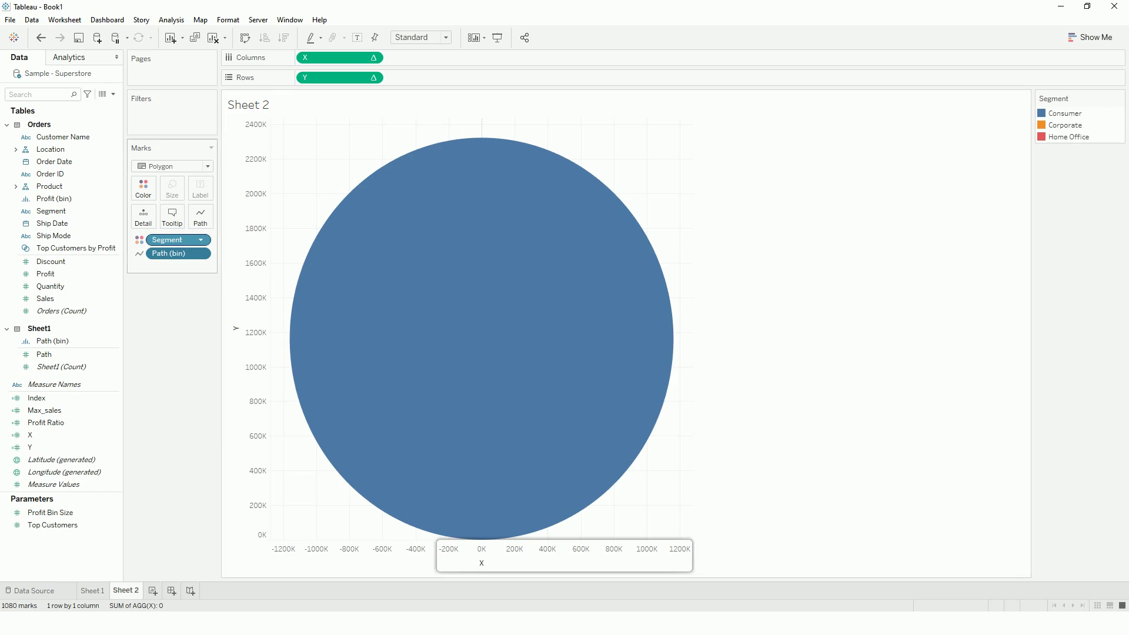
Step: Sort Segment ascending by sum of Sales, then switch to the UnpaidBillions workbook
click(200, 240)
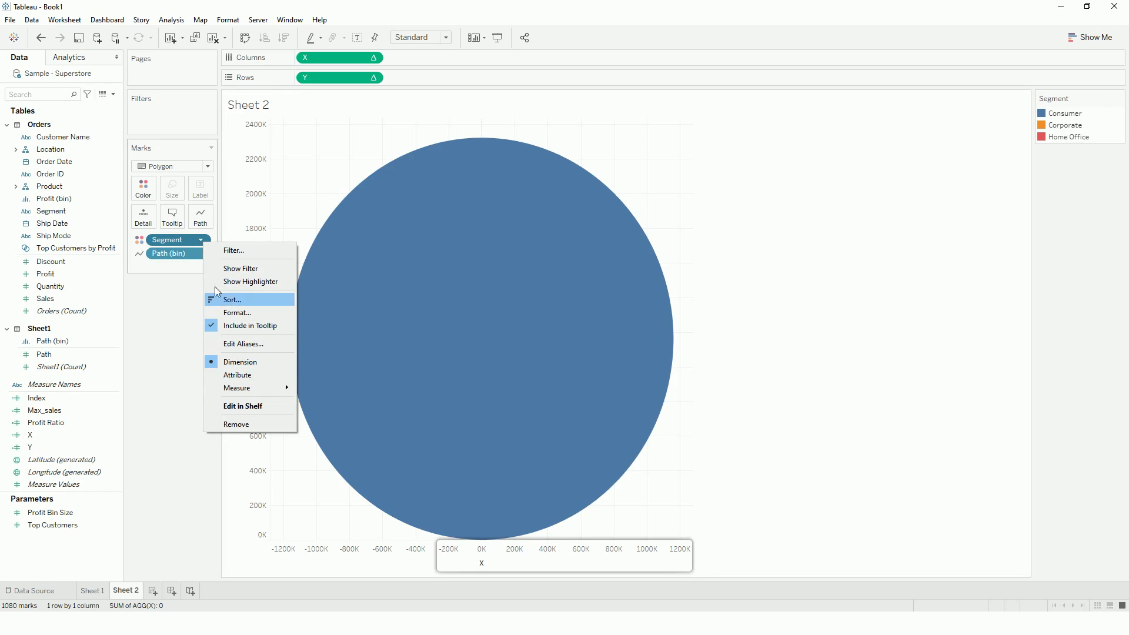
key(Escape)
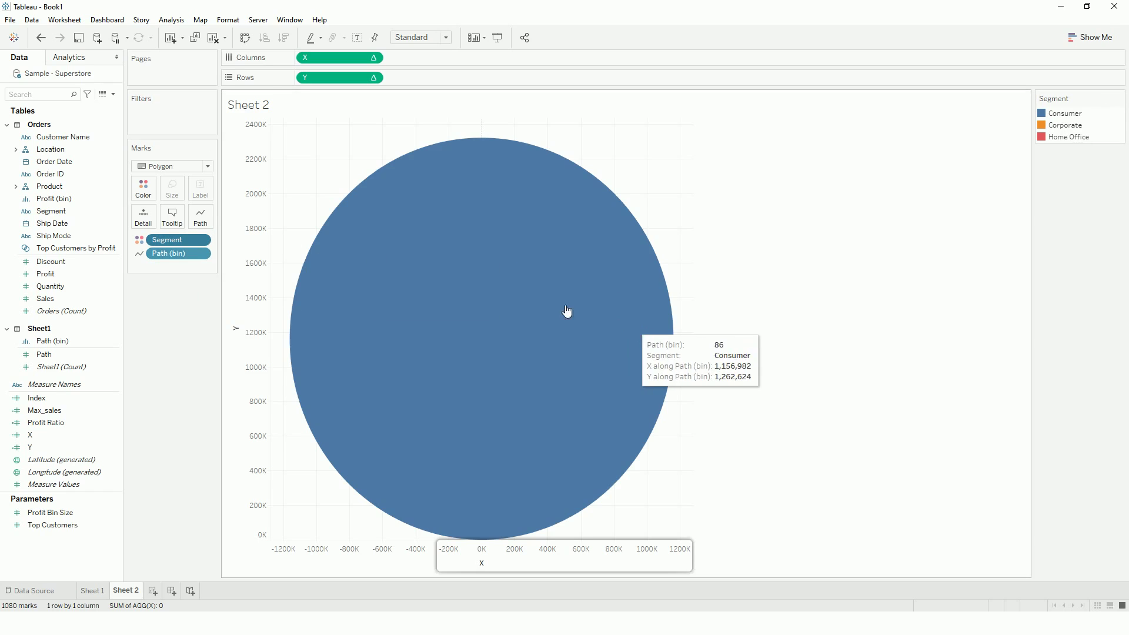
click(556, 275)
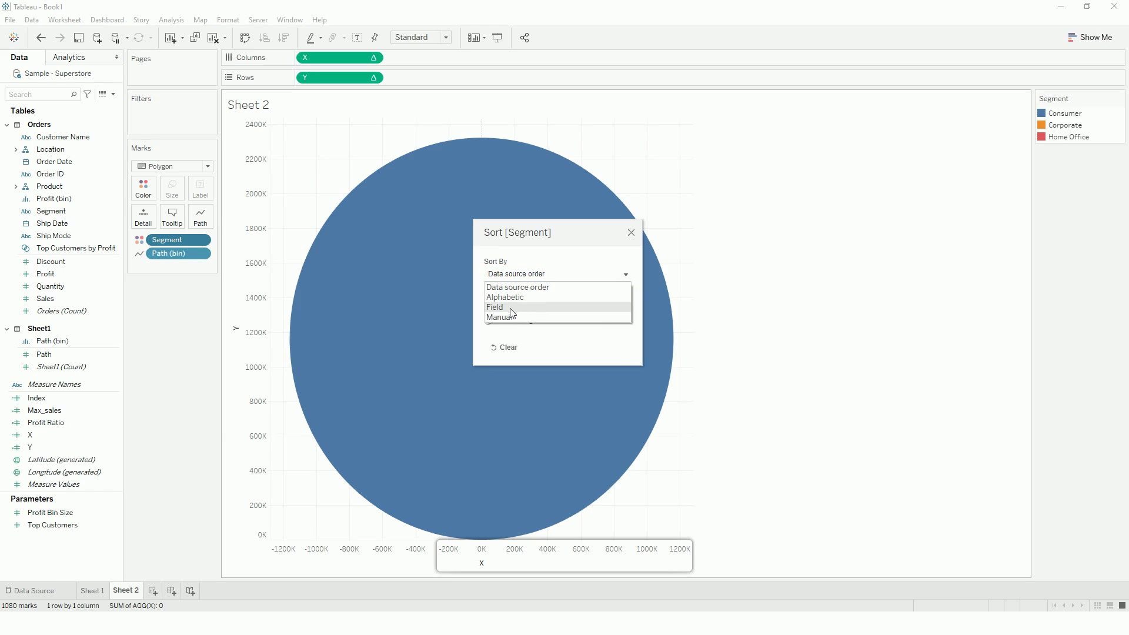
click(522, 309)
click(515, 355)
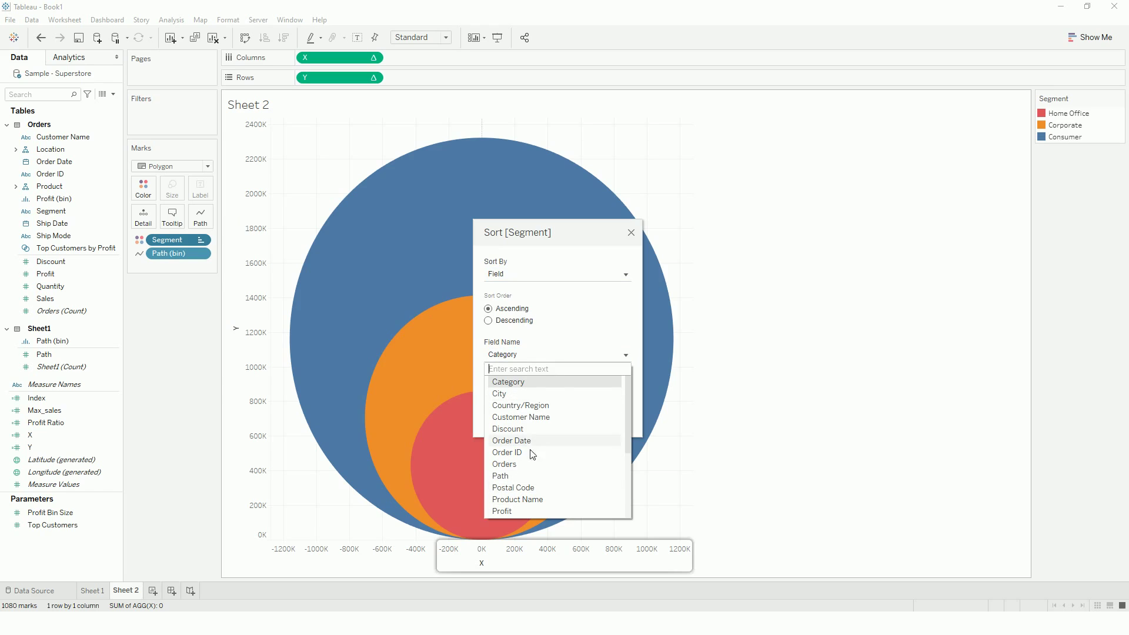
scroll(527, 463, down, 1)
scroll(527, 463, down, 2)
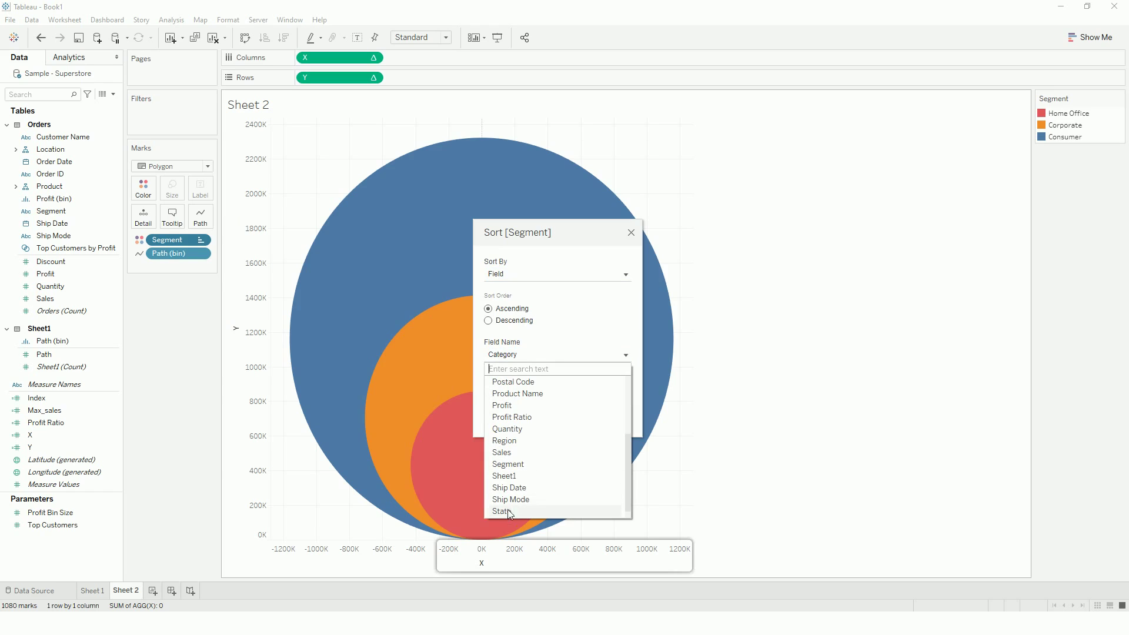
click(505, 452)
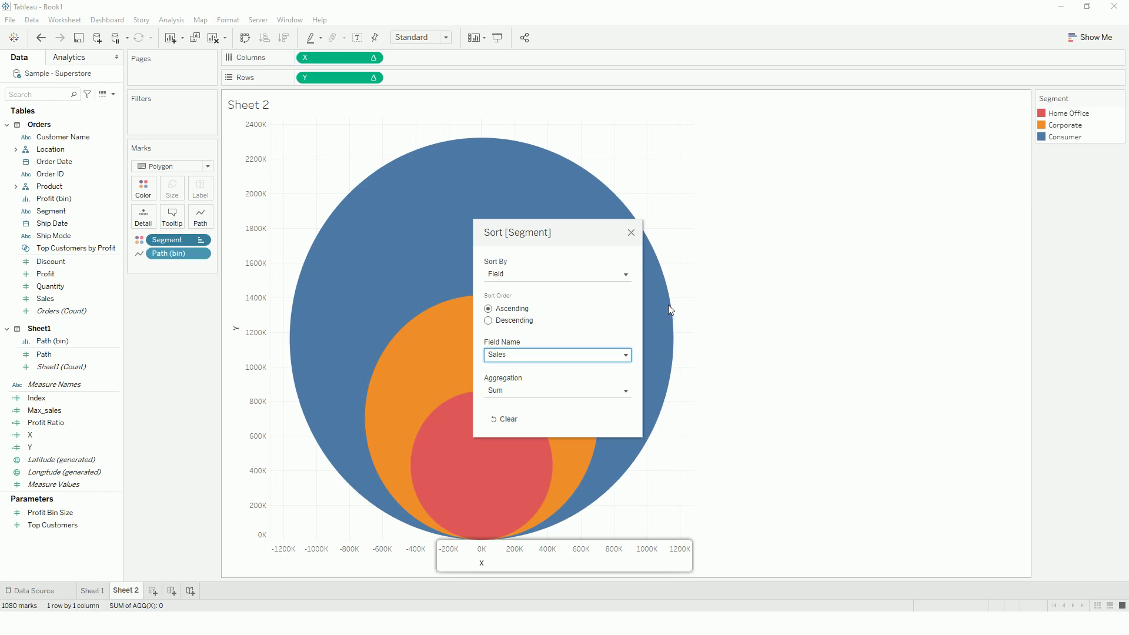
click(631, 233)
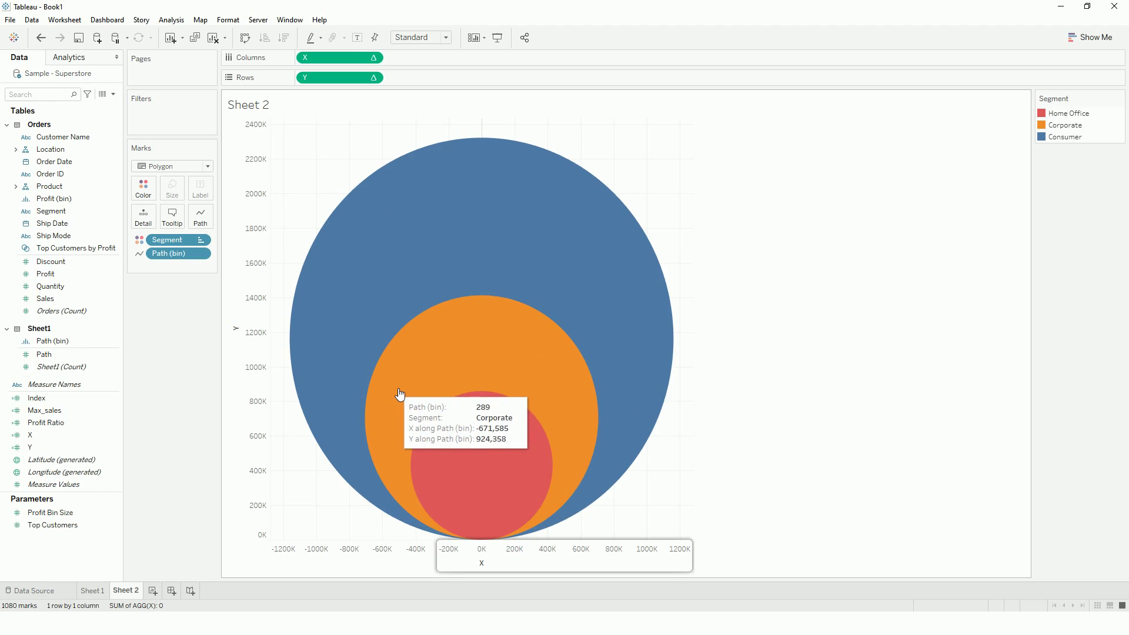
key(alt+Tab)
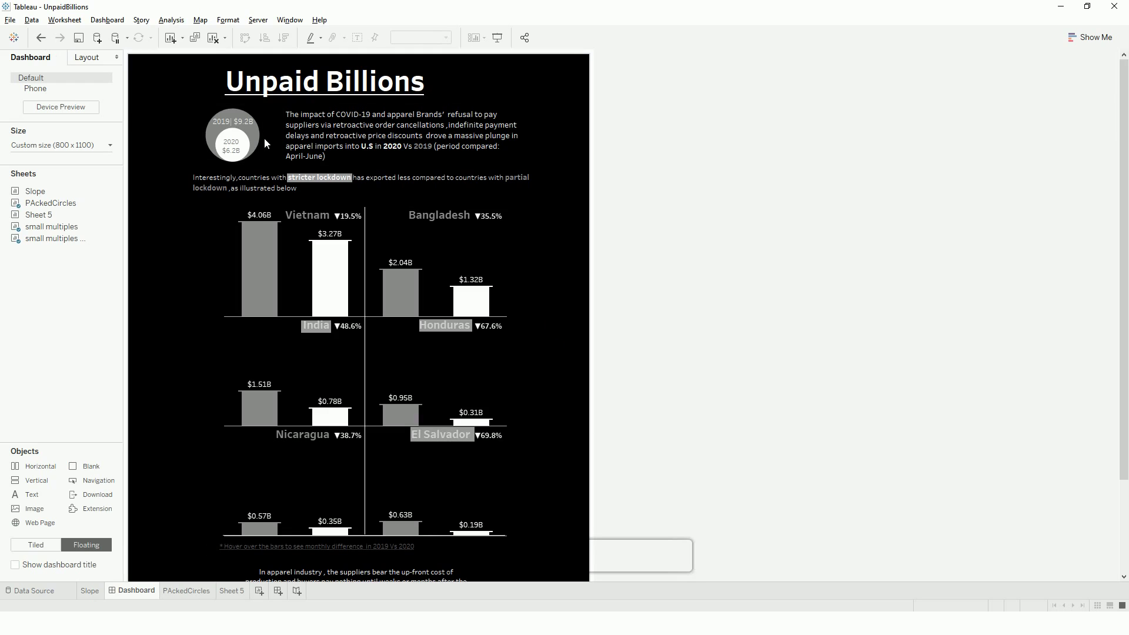
Step: Clear the 2019 highlight on the UnpaidBillions dashboard's nested donut circles
mouse_move(248, 125)
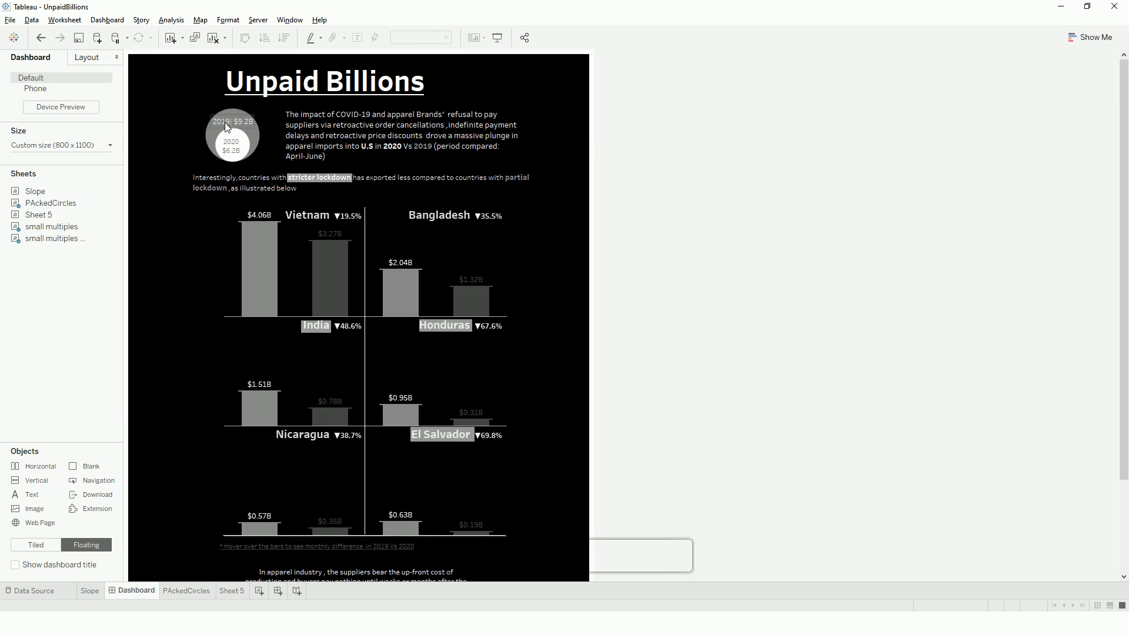
click(259, 119)
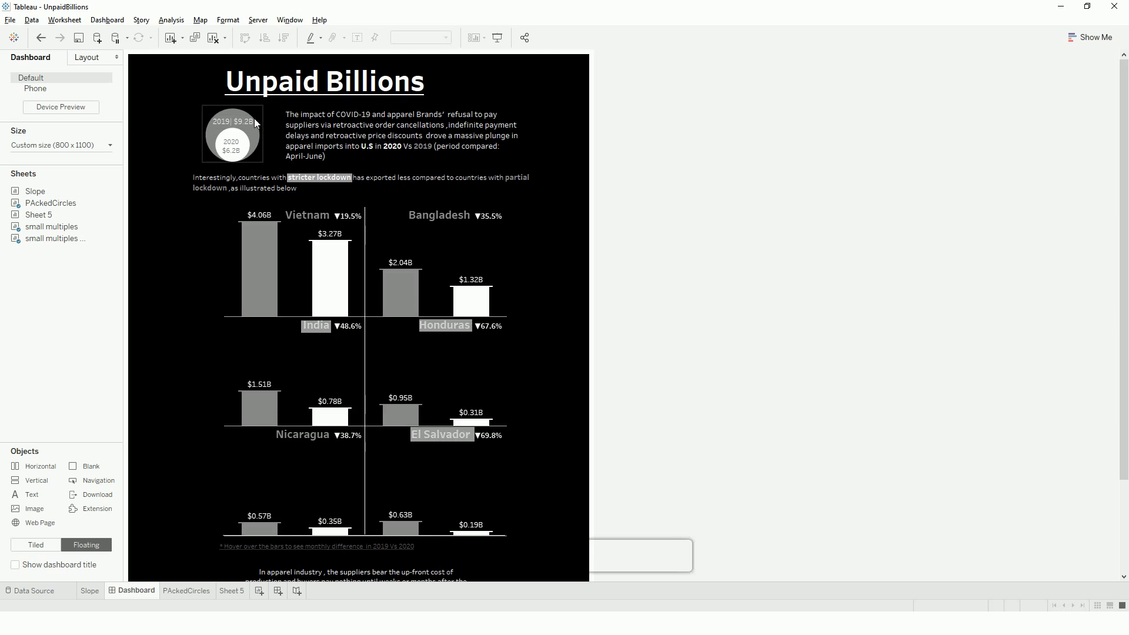
mouse_move(238, 147)
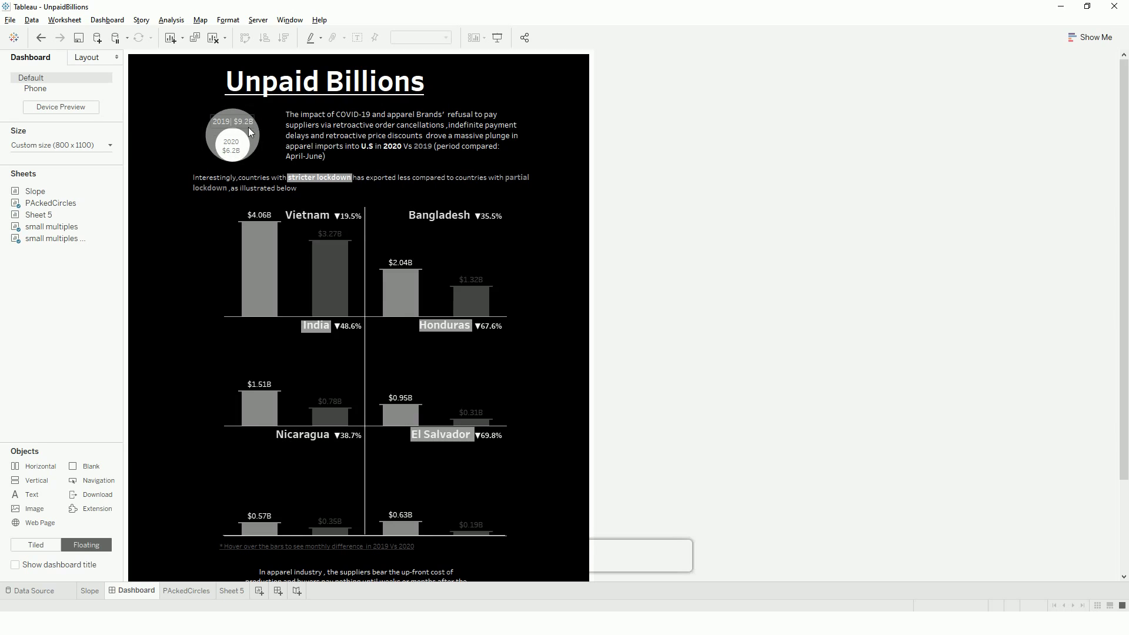
mouse_move(253, 126)
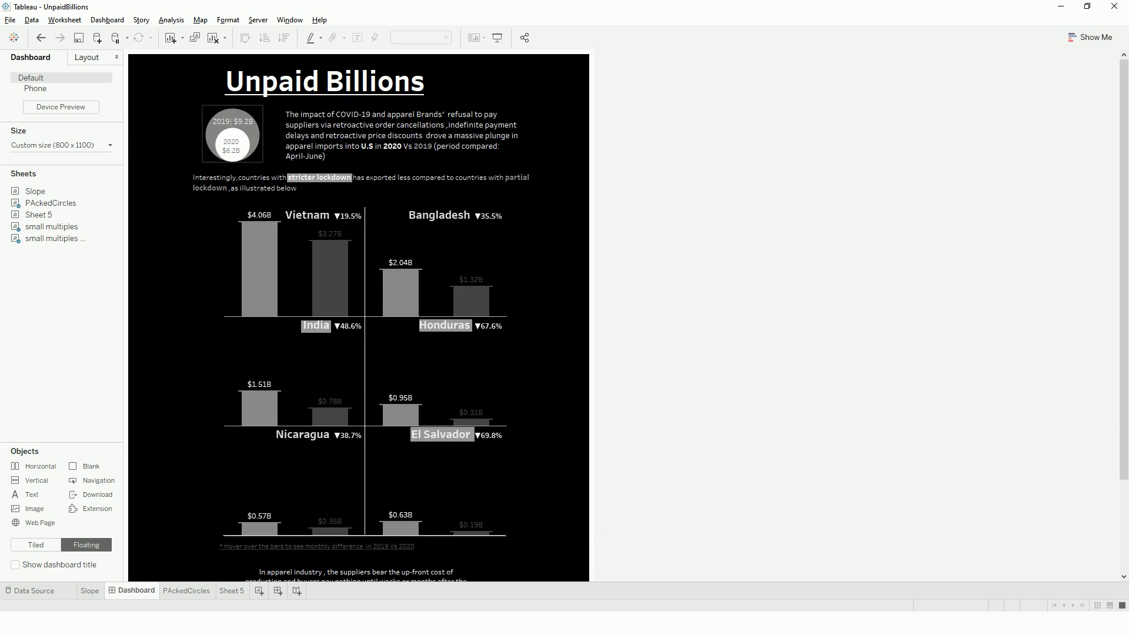